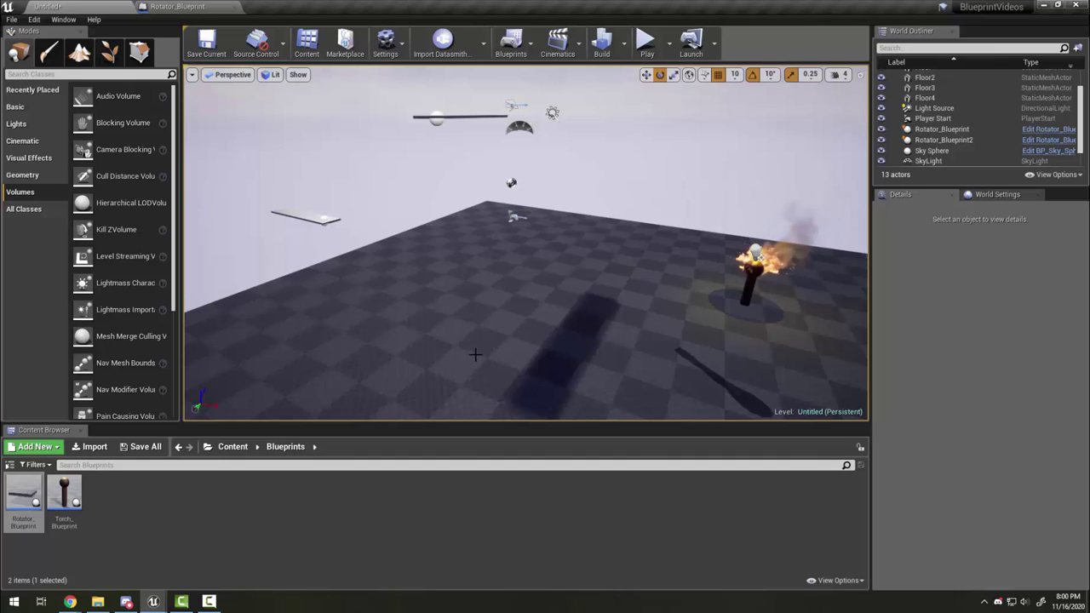
# Step: Create an empty Actor Blueprint class named Interp_Blueprint and open it in the Blueprint editor
pyautogui.click(534, 48)
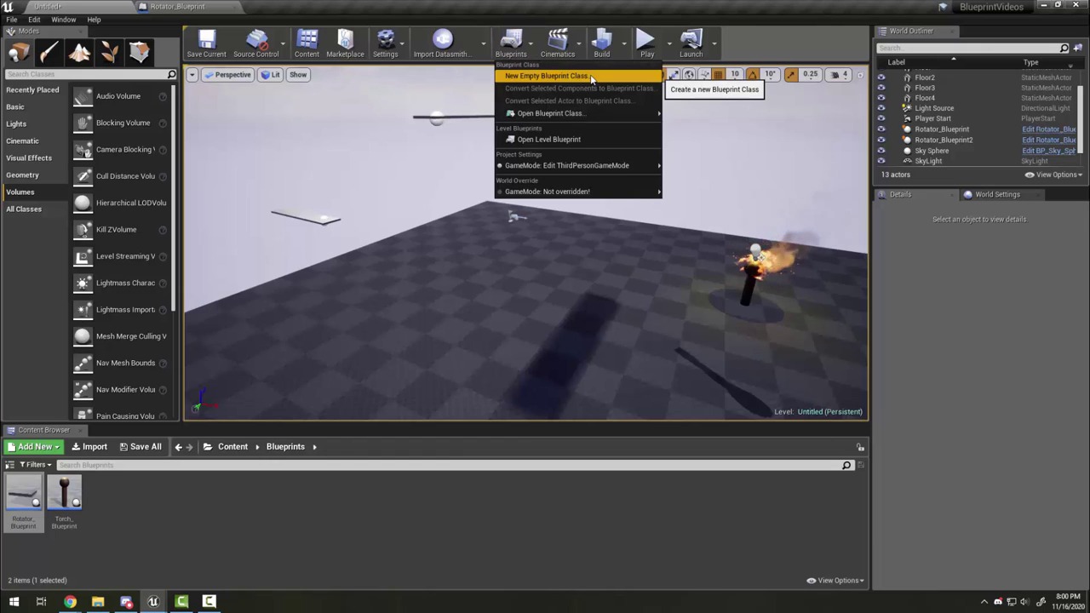
pyautogui.click(586, 78)
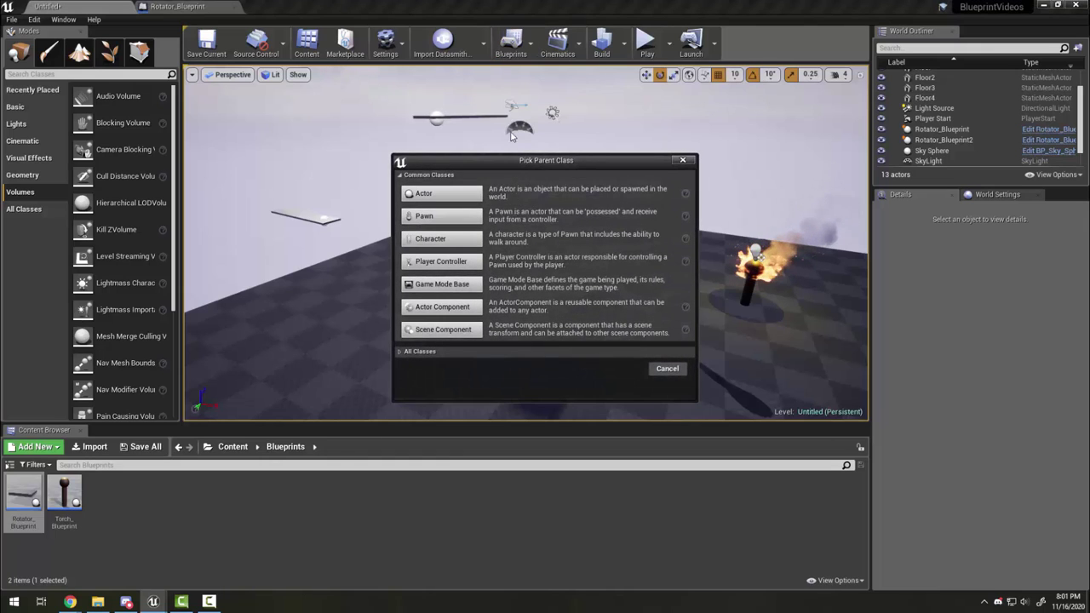
pyautogui.click(437, 194)
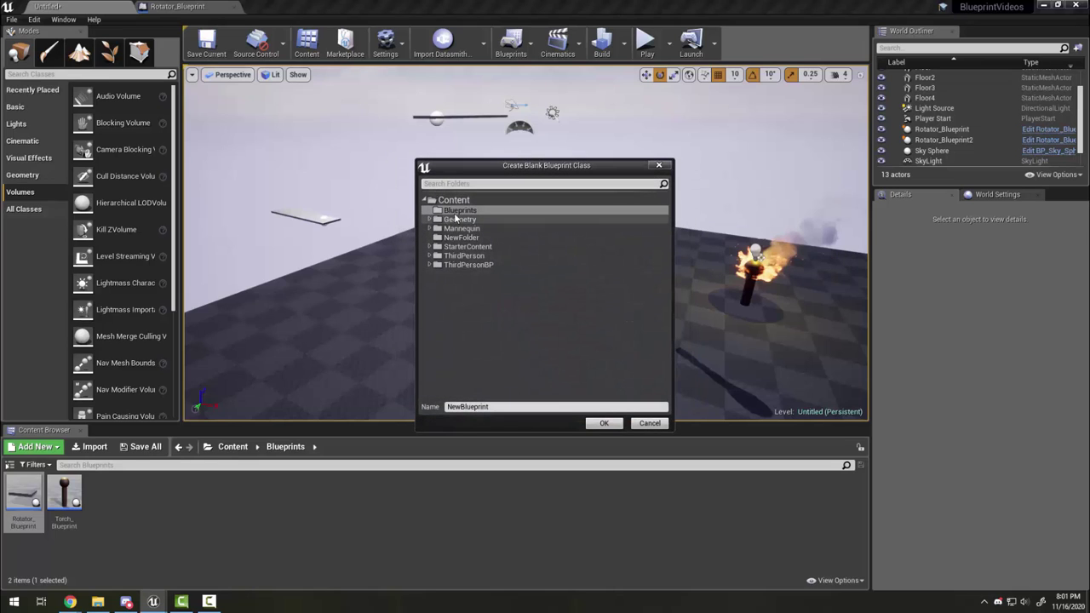
pyautogui.moveTo(505, 407); pyautogui.dragTo(425, 407)
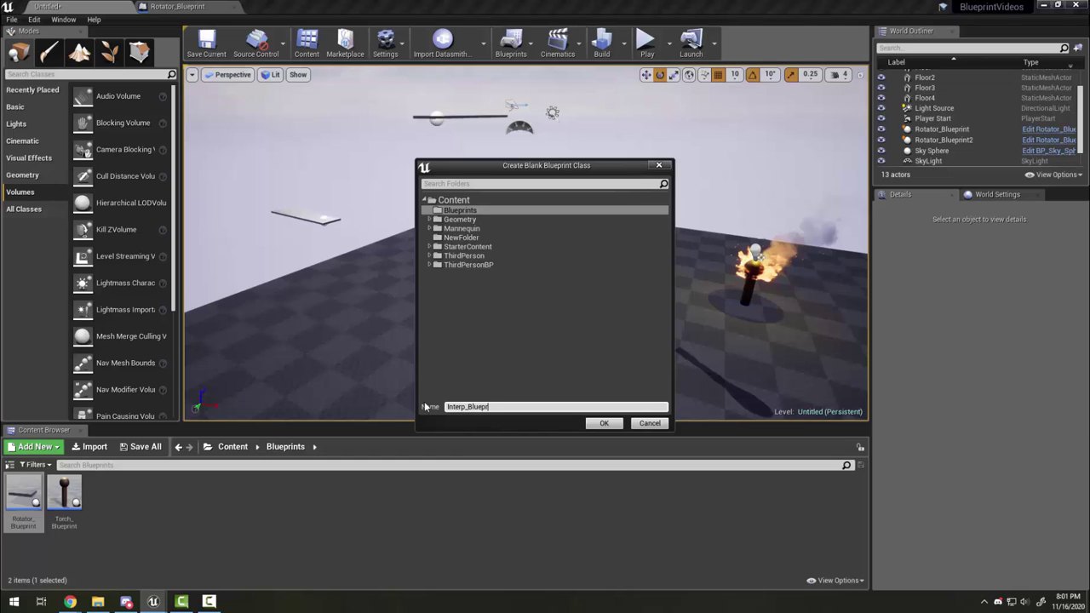
pyautogui.click(604, 424)
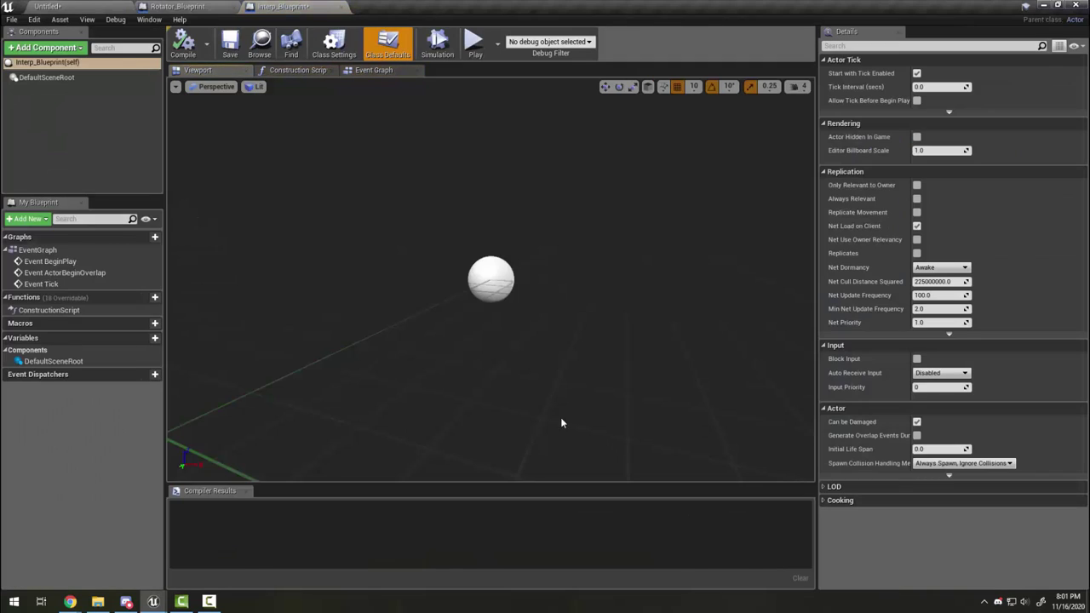
# Step: Add a Static Mesh component using Shape_Cube, flattened to a Z scale of 0.1
pyautogui.click(47, 48)
pyautogui.click(77, 182)
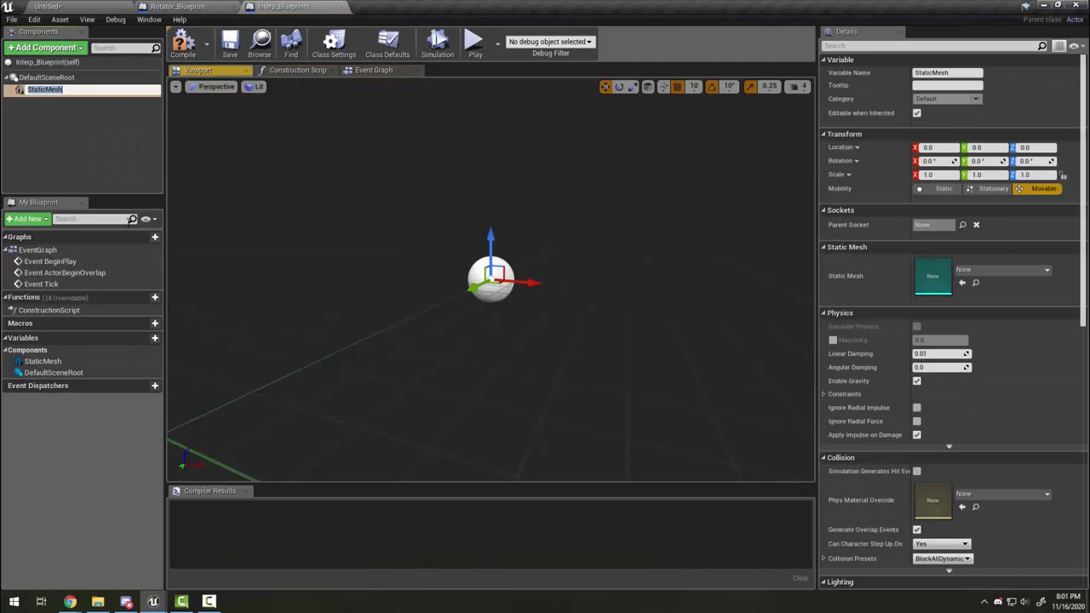
pyautogui.click(988, 271)
pyautogui.write('cube')
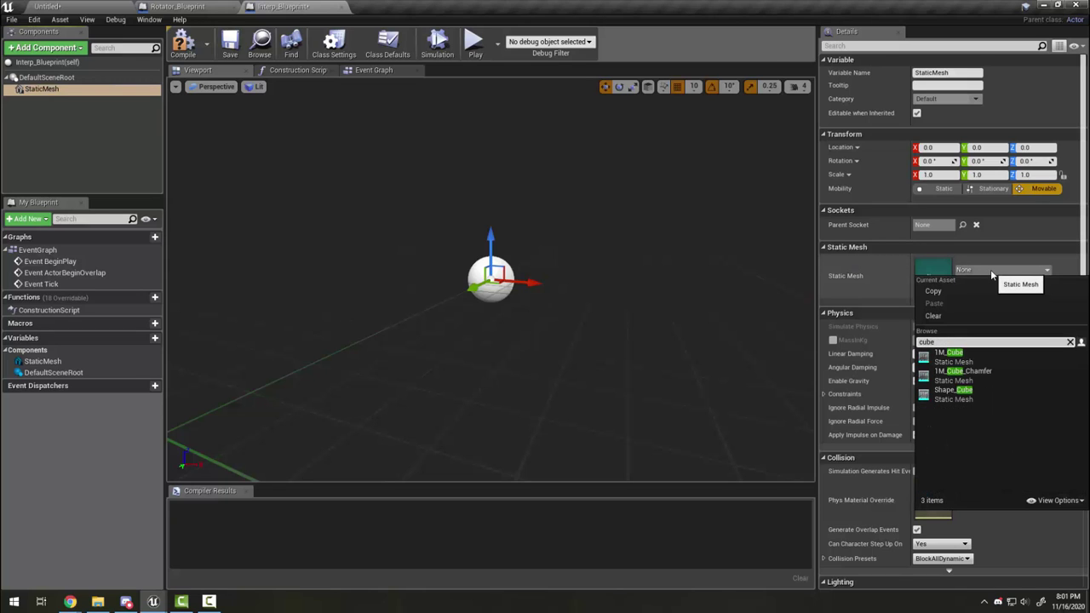
pyautogui.click(953, 393)
pyautogui.scroll(-3, 766, 337)
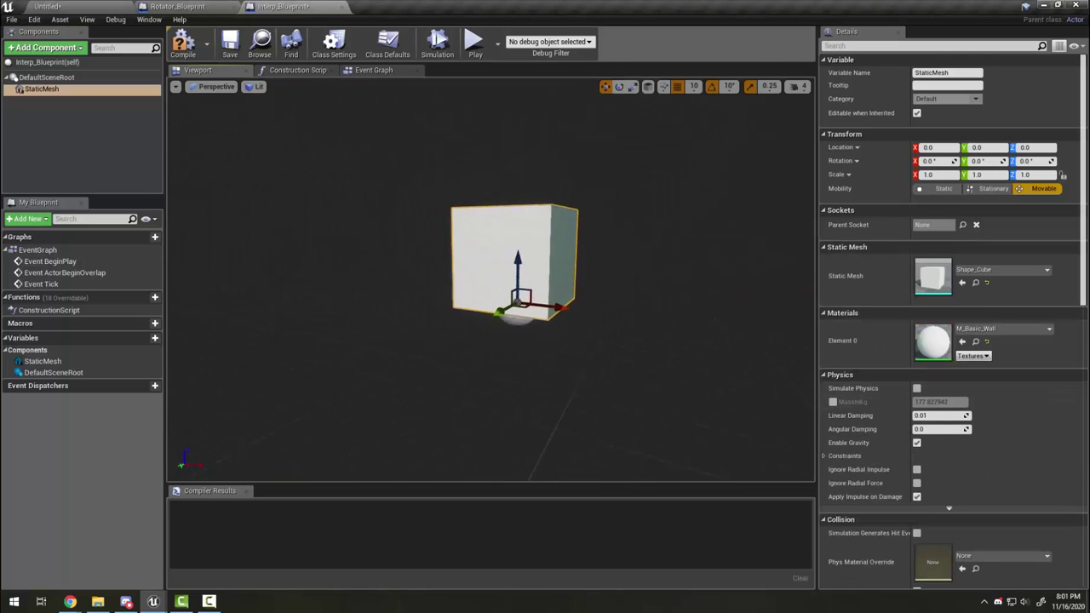
pyautogui.scroll(3, 766, 337)
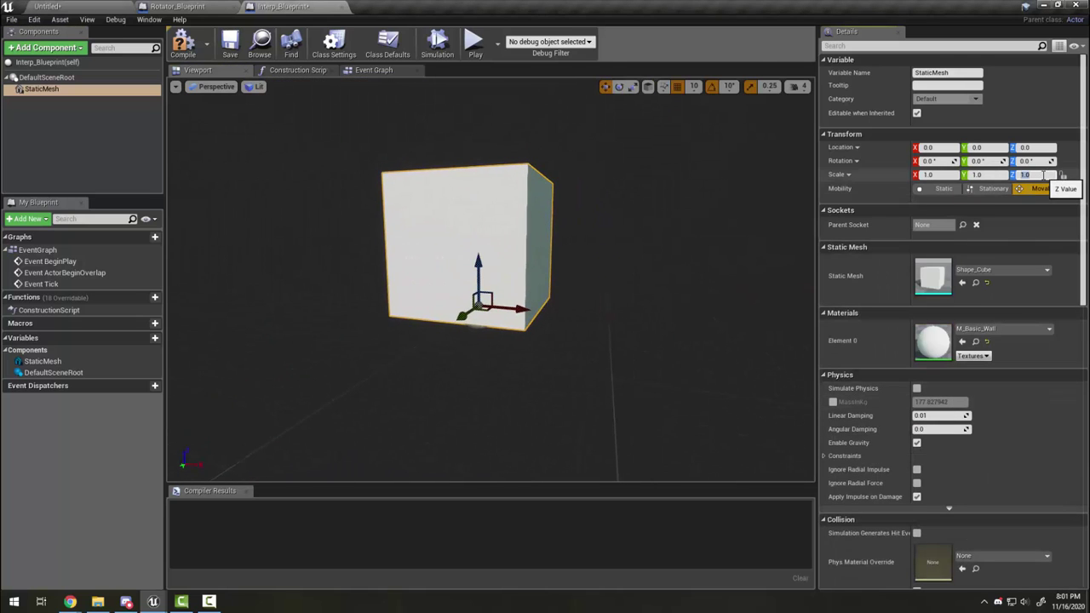
pyautogui.press('Return')
# Step: Apply the M_Concrete_Tiles material to the flat cube slab
pyautogui.click(1001, 328)
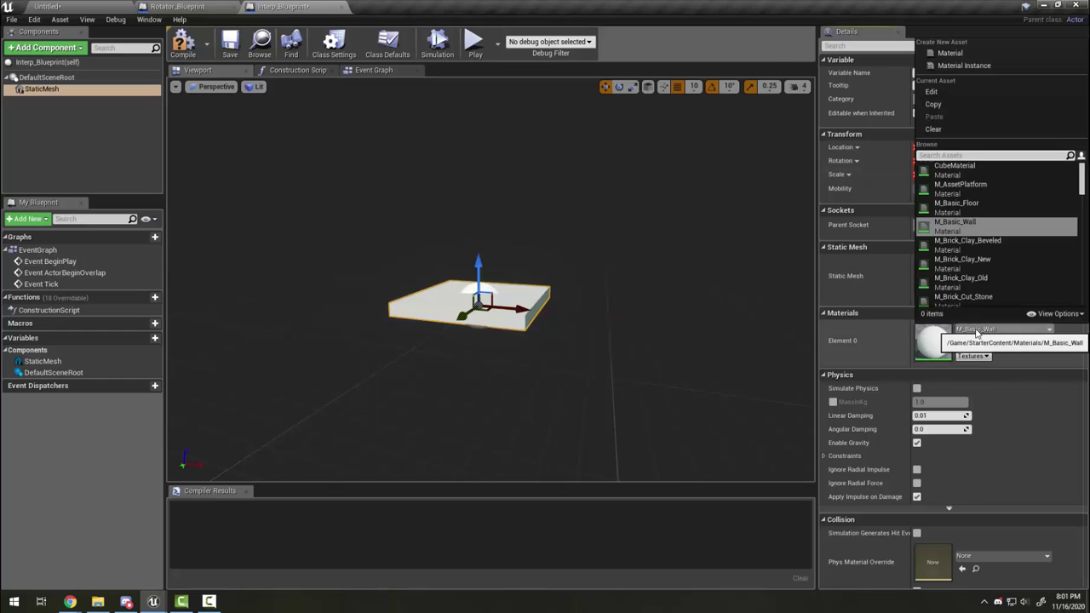
pyautogui.write('concr')
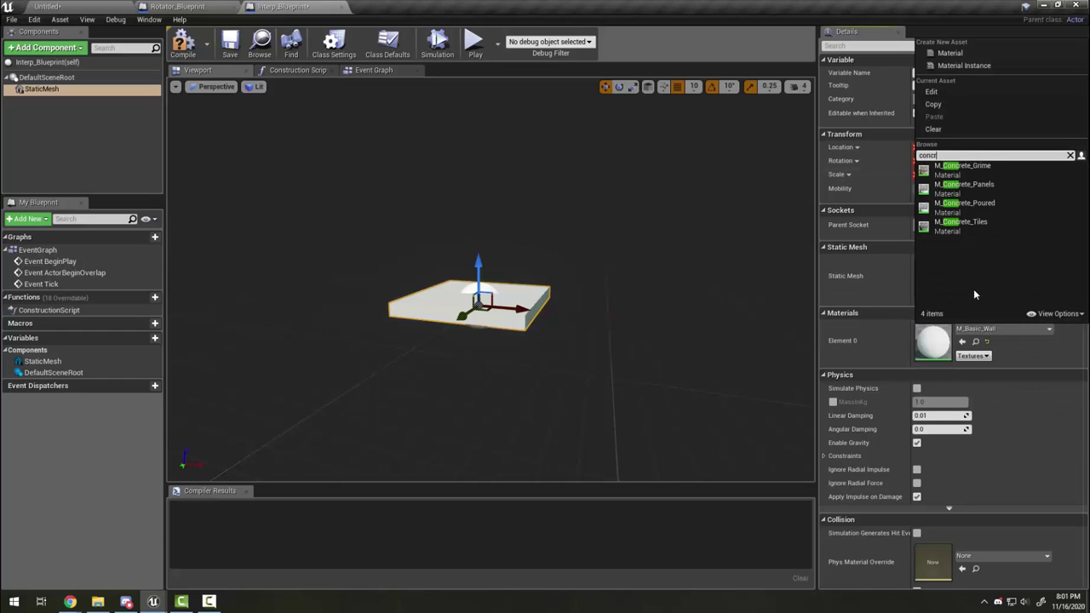
pyautogui.click(962, 225)
pyautogui.scroll(-3, 511, 324)
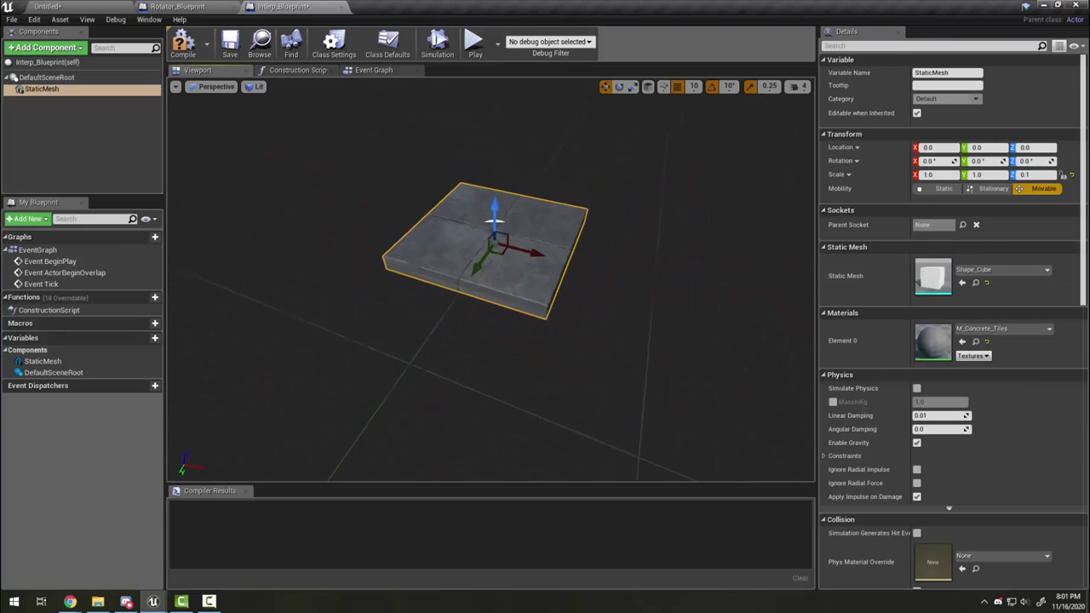
pyautogui.moveTo(511, 324)
pyautogui.mouseDown()
pyautogui.moveTo(536, 329)
pyautogui.moveTo(525, 332)
pyautogui.mouseUp()
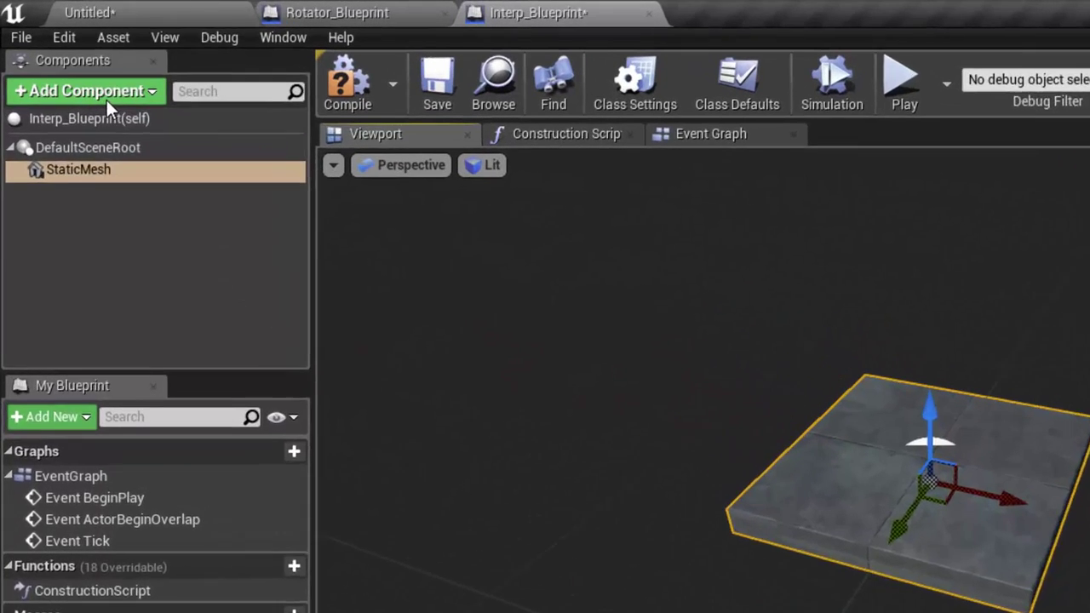
# Step: Add an Interp To Movement component and select it to show its Duration and Behaviour settings
pyautogui.click(56, 50)
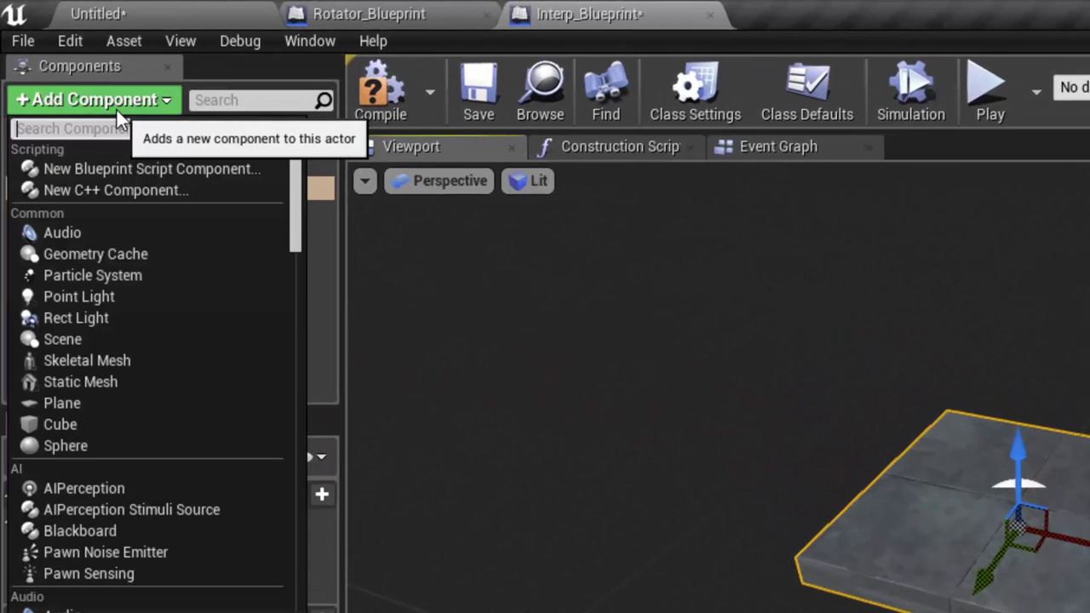
pyautogui.write('inter')
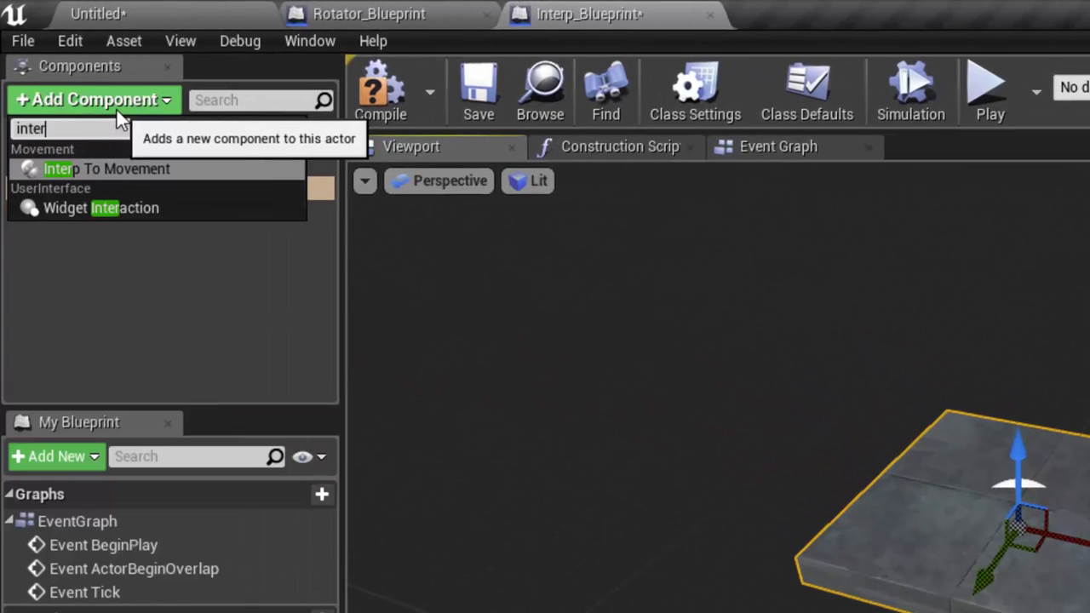
pyautogui.click(191, 167)
pyautogui.click(132, 211)
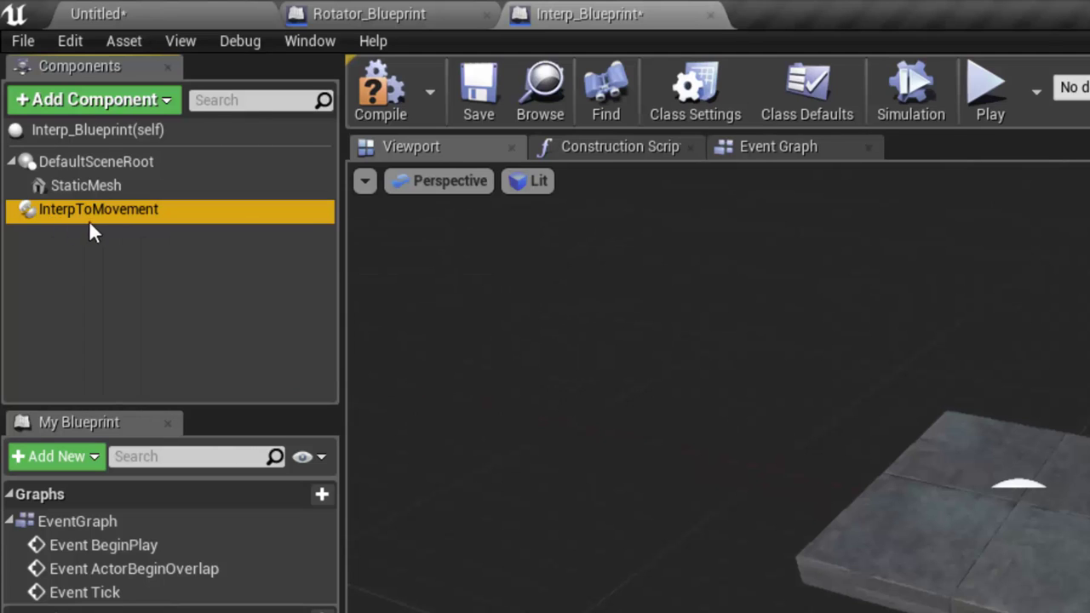
pyautogui.moveTo(68, 211)
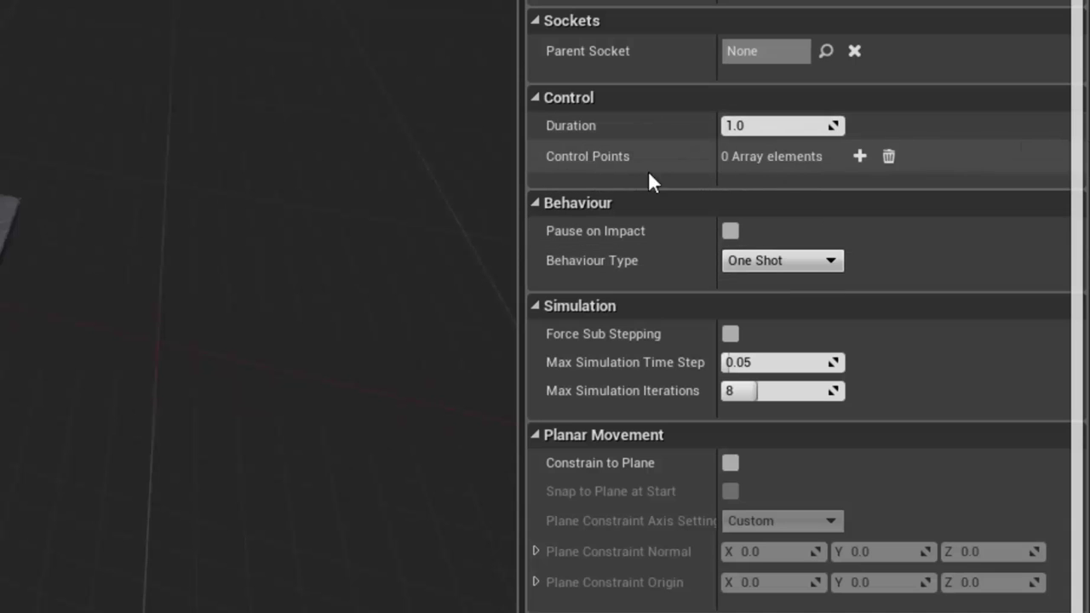
# Step: Add two relative control points, with point 1 at X 1000
pyautogui.click(858, 156)
pyautogui.click(859, 157)
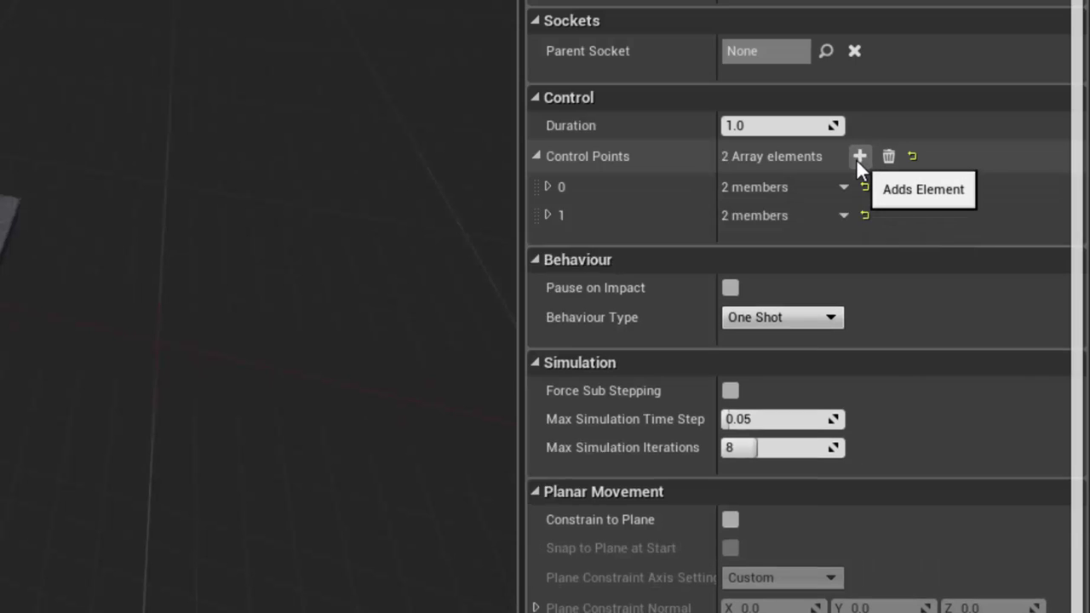
pyautogui.click(549, 217)
pyautogui.click(548, 184)
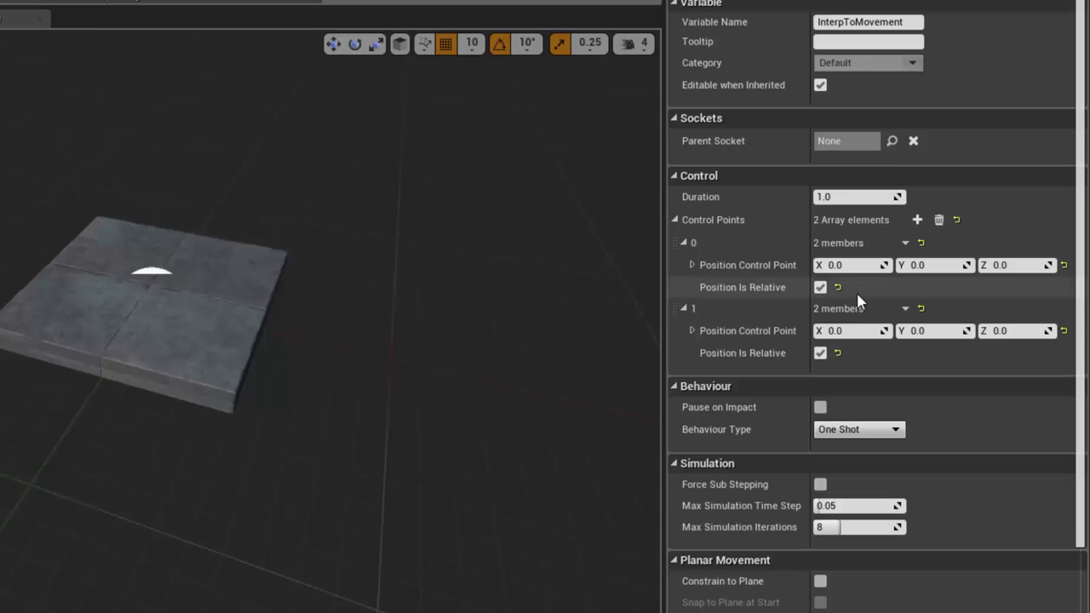
pyautogui.moveTo(820, 292)
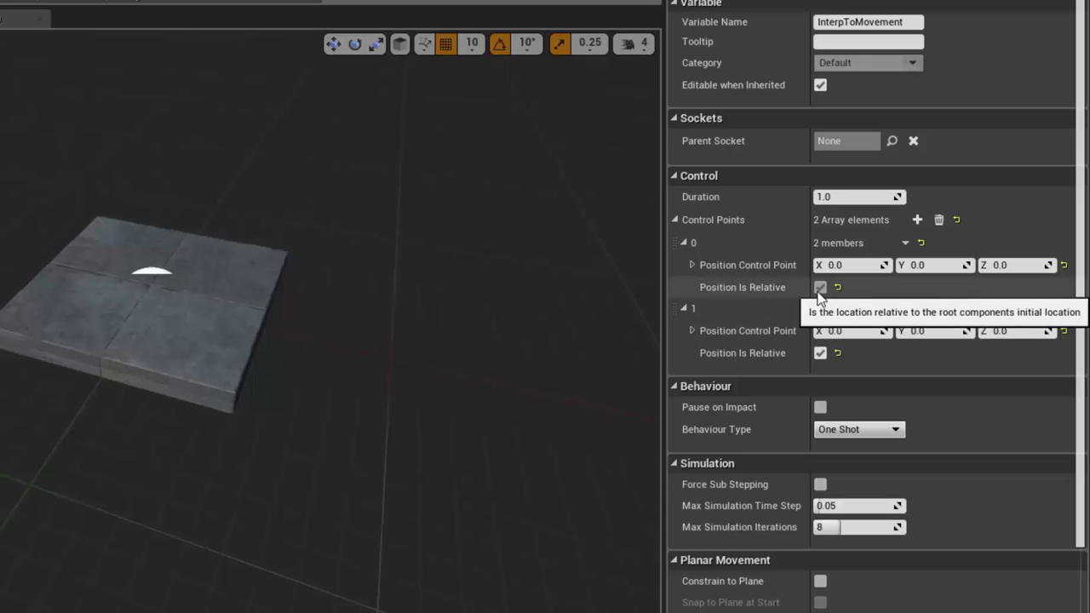
pyautogui.click(820, 289)
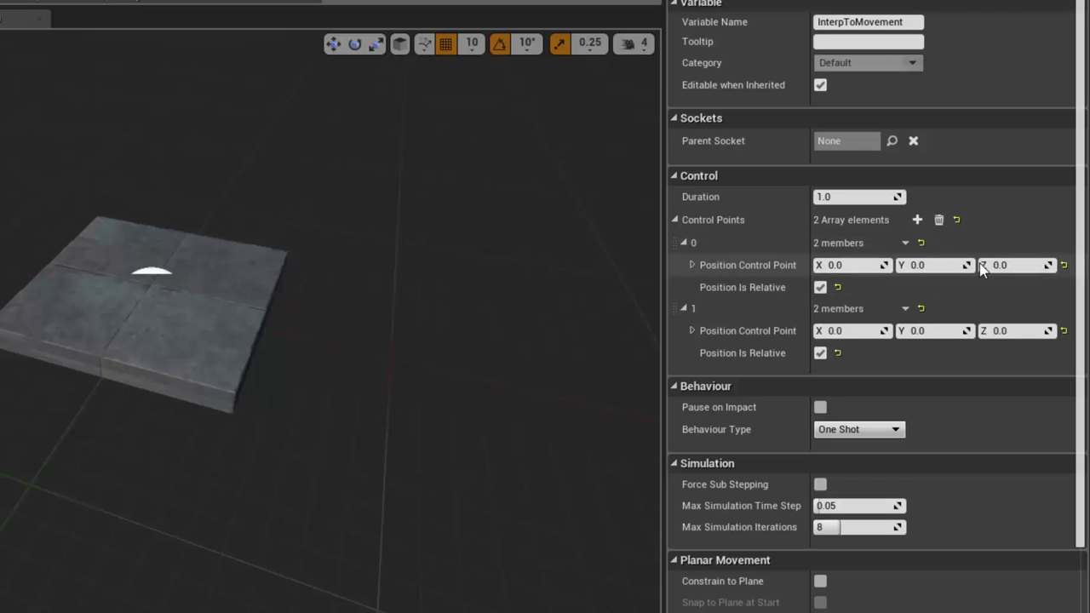
pyautogui.moveTo(511, 256); pyautogui.dragTo(490, 260, button='right')
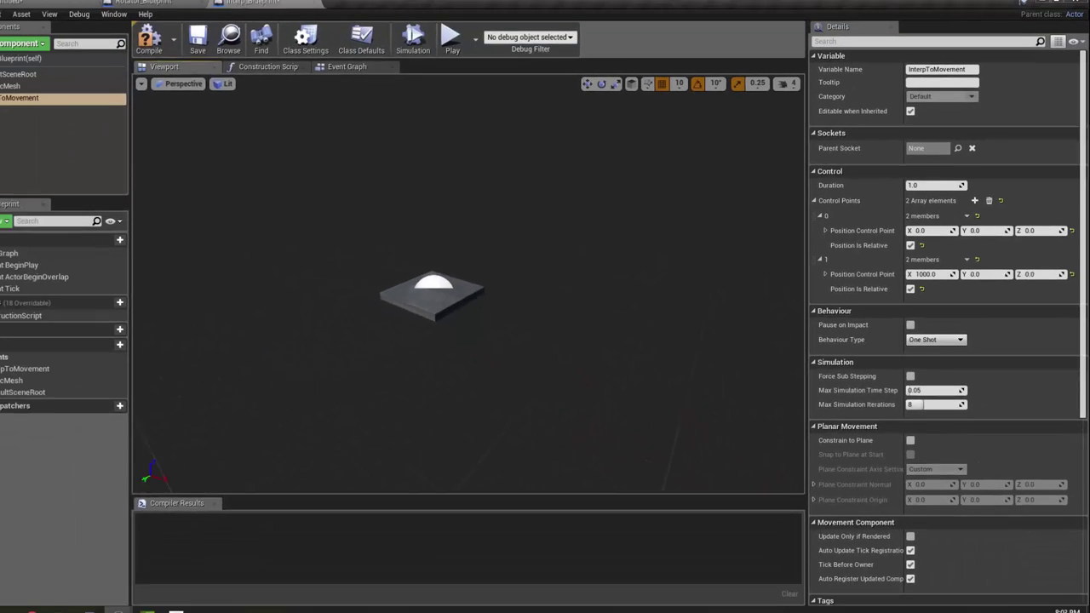
# Step: Simulate the blueprint twice to preview the platform's 1000-unit slide
pyautogui.click(417, 50)
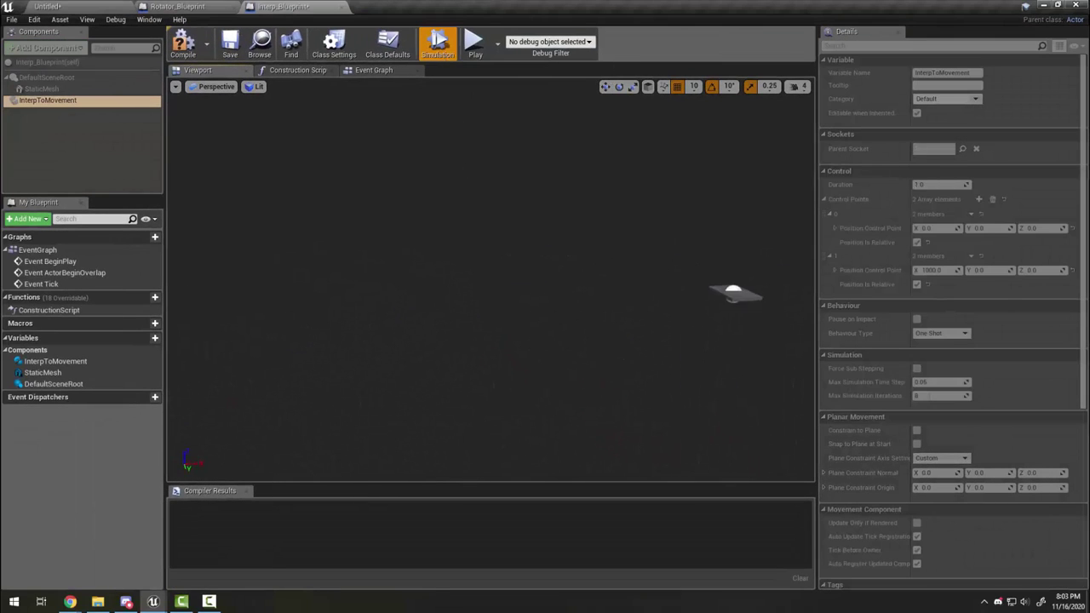
pyautogui.click(437, 42)
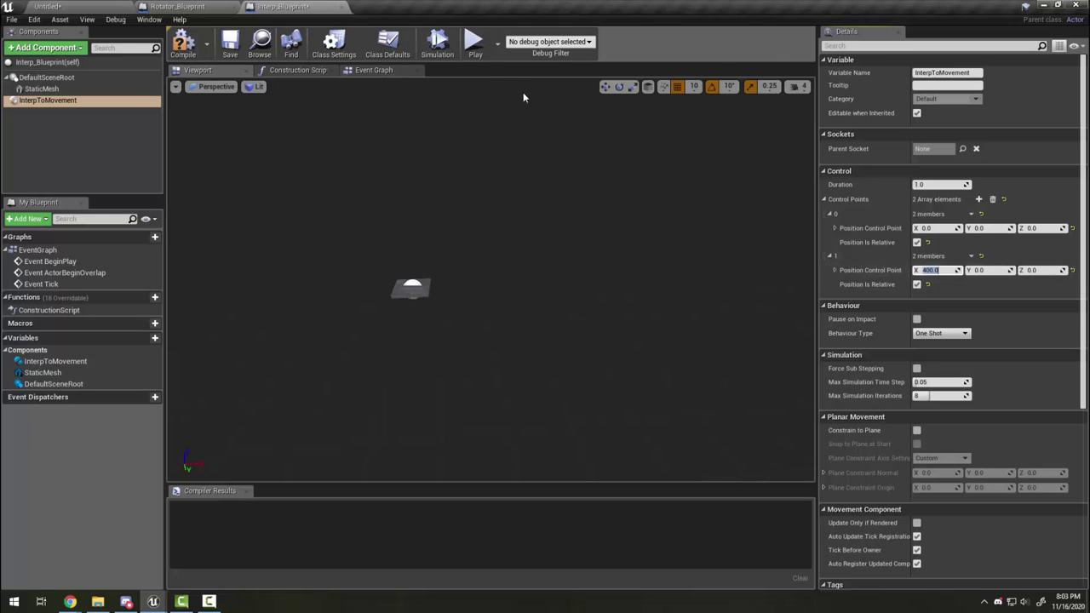
pyautogui.click(436, 43)
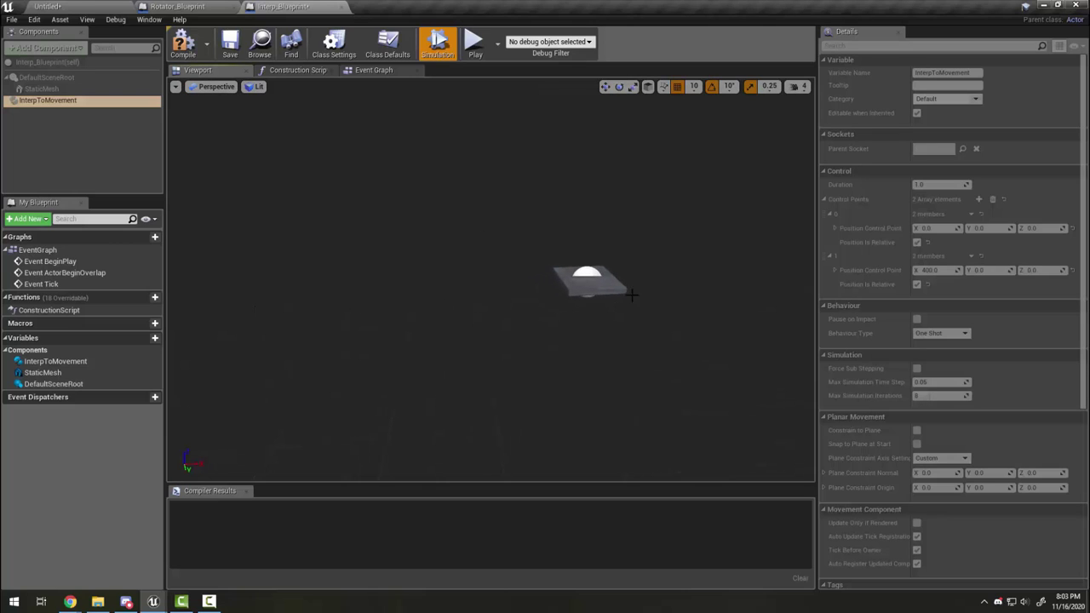
pyautogui.click(438, 42)
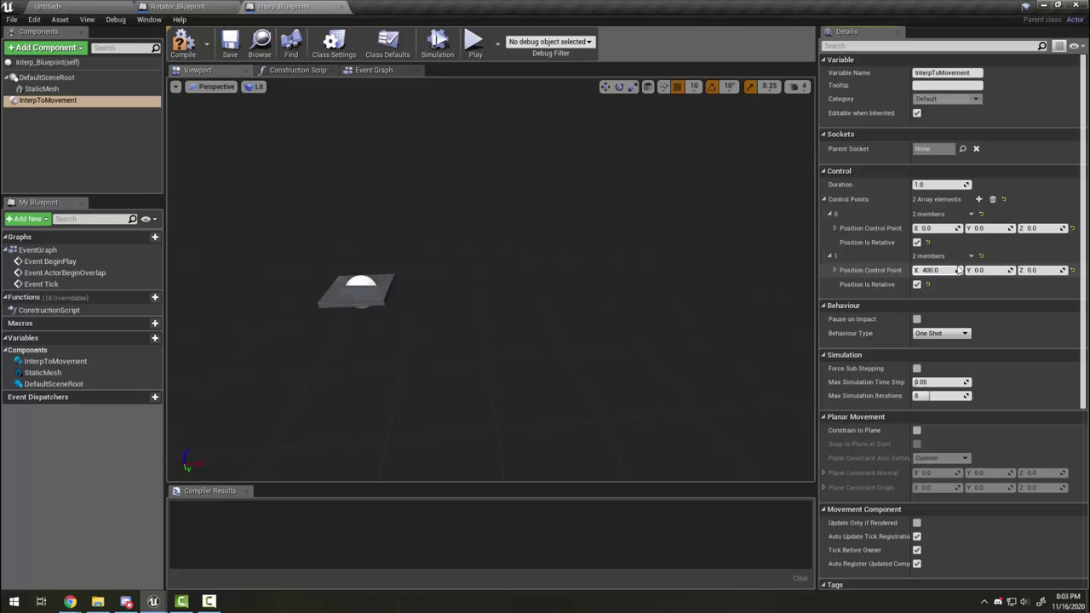
# Step: Change control point 1's X position from 1000 to 400
pyautogui.click(979, 271)
pyautogui.click(439, 41)
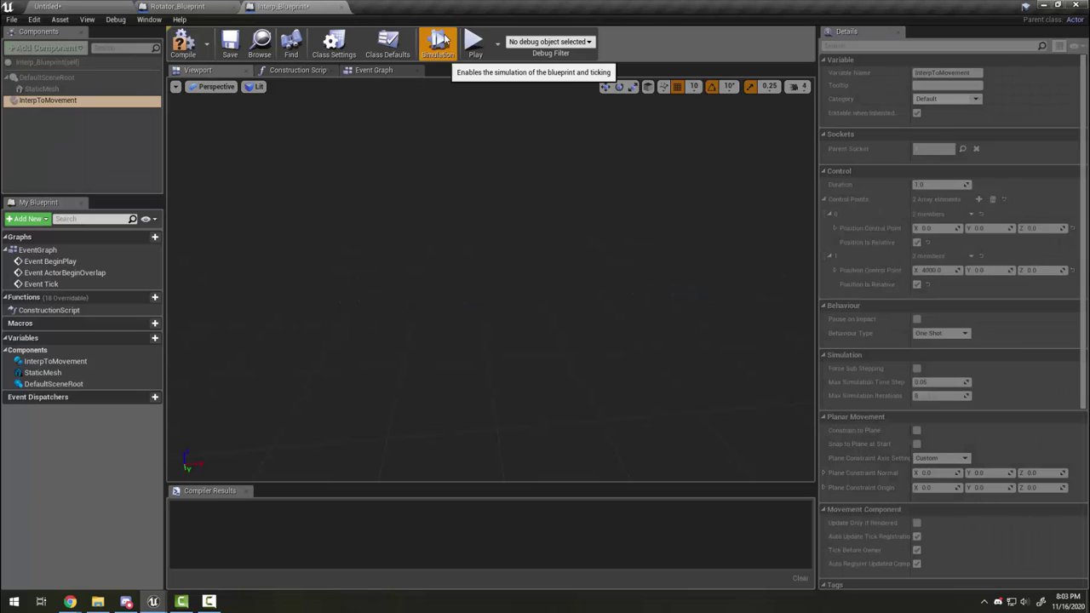
pyautogui.click(439, 41)
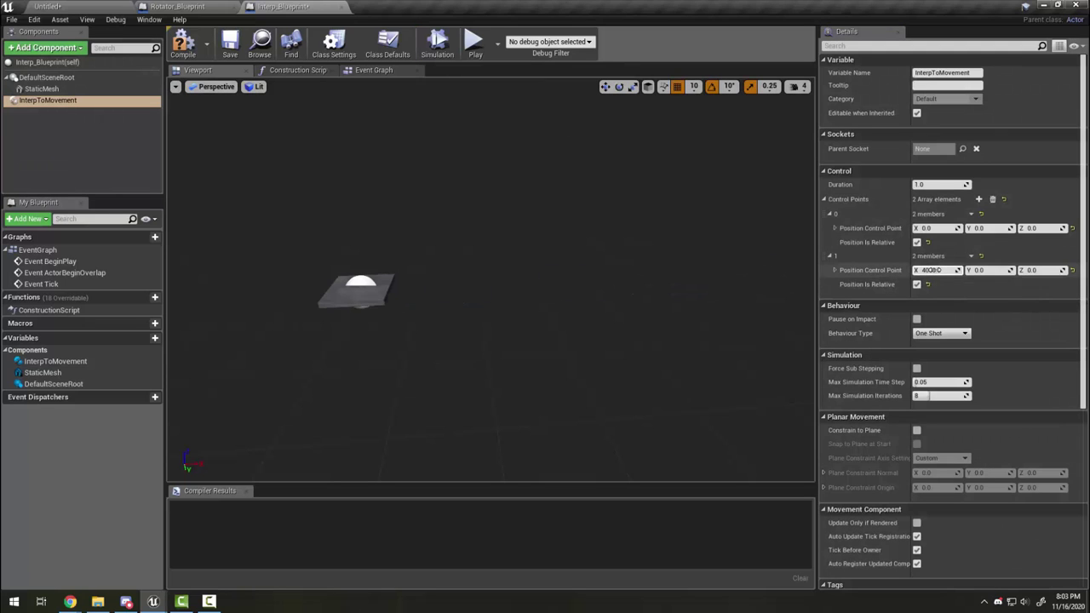
pyautogui.click(934, 270)
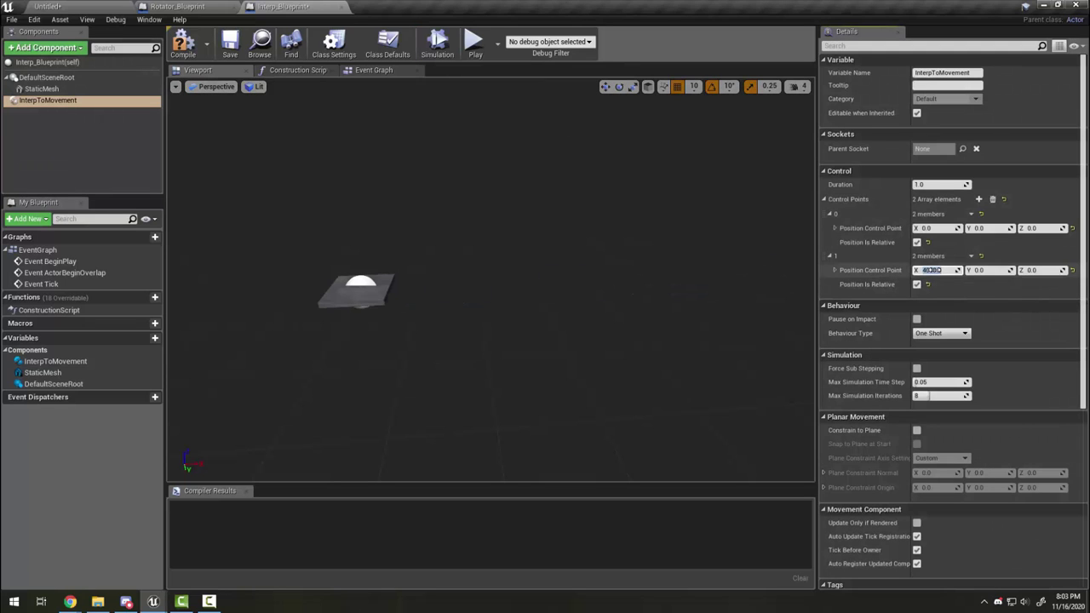
pyautogui.write('400')
pyautogui.press('Return')
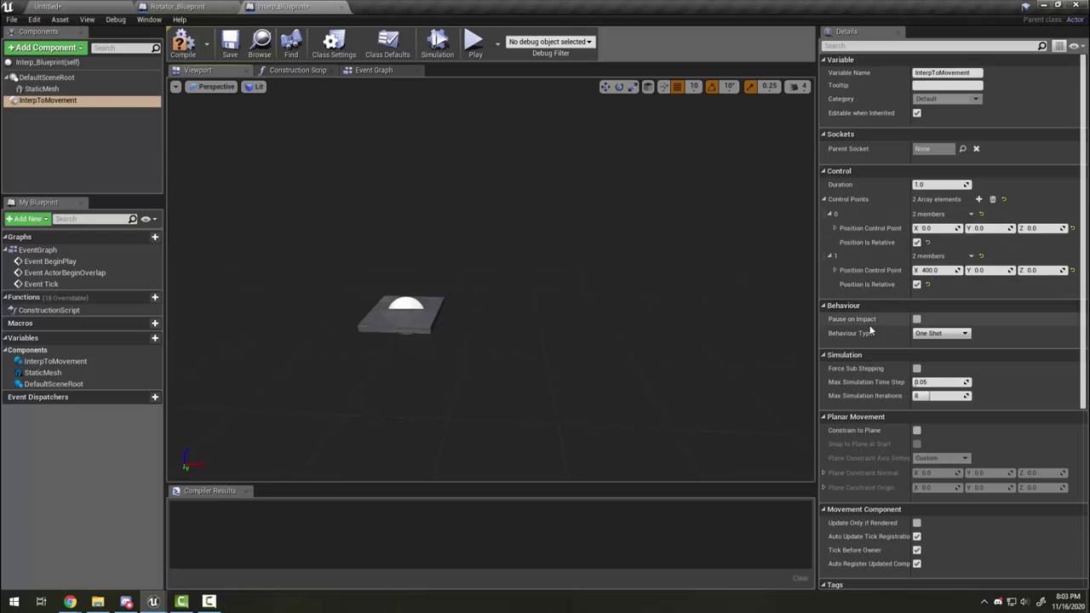
# Step: Add control point 2 at X 400, Z 400 so the platform rises after sliding
pyautogui.click(978, 199)
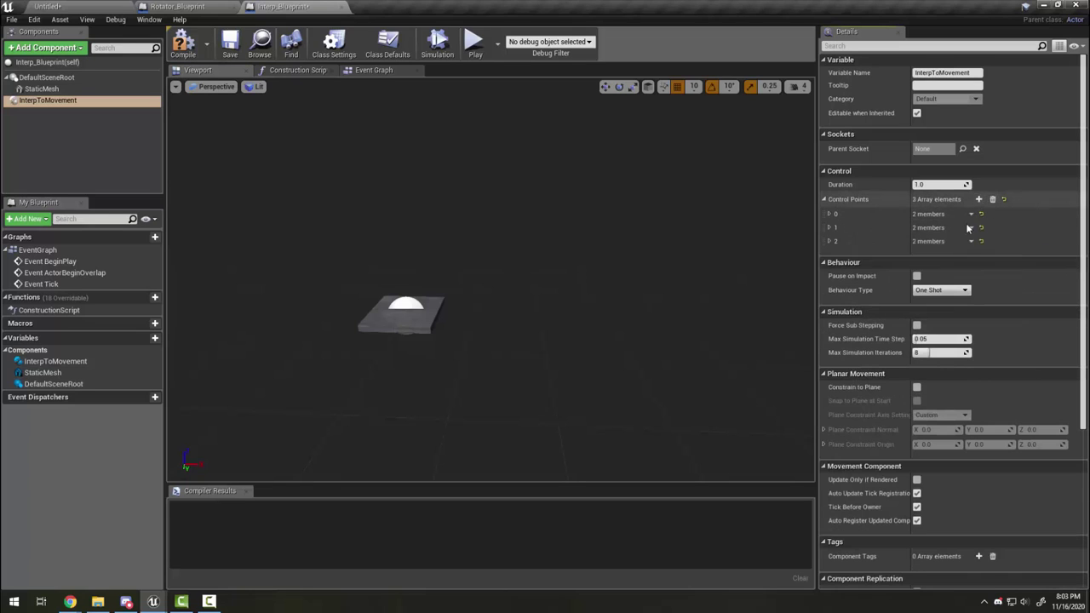
pyautogui.click(831, 229)
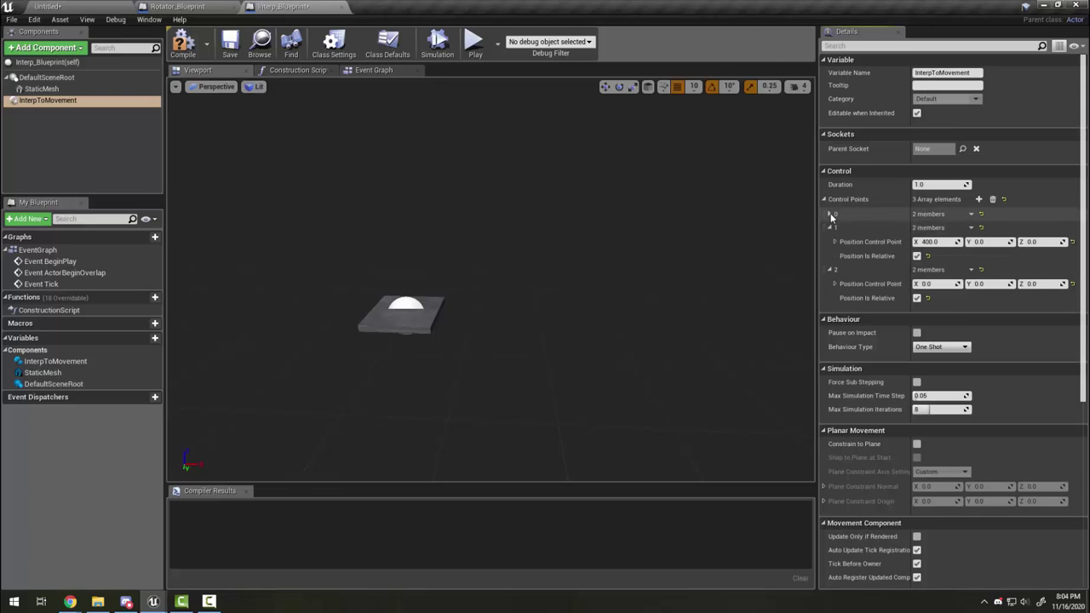
pyautogui.click(830, 214)
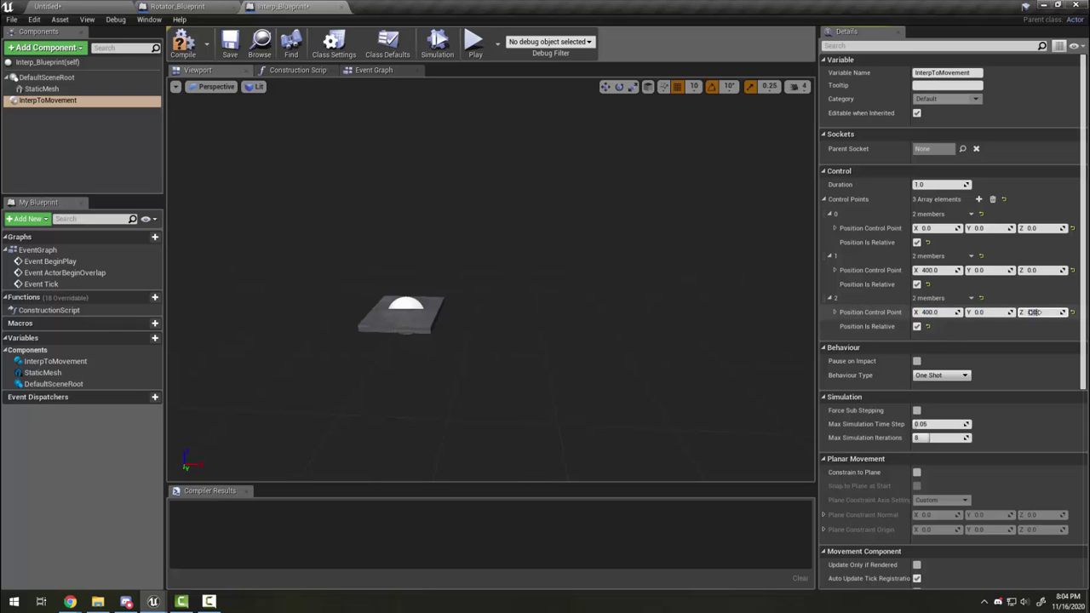
pyautogui.write('400')
pyautogui.press('Return')
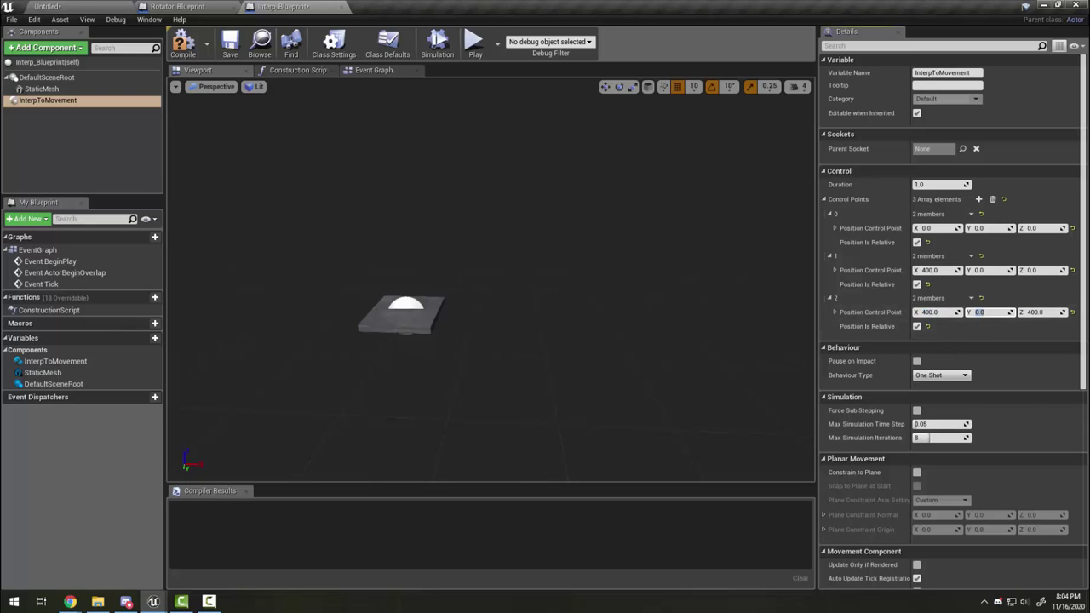
pyautogui.moveTo(348, 397)
pyautogui.mouseDown()
pyautogui.moveTo(349, 408)
pyautogui.moveTo(324, 409)
pyautogui.moveTo(348, 397)
pyautogui.mouseUp()
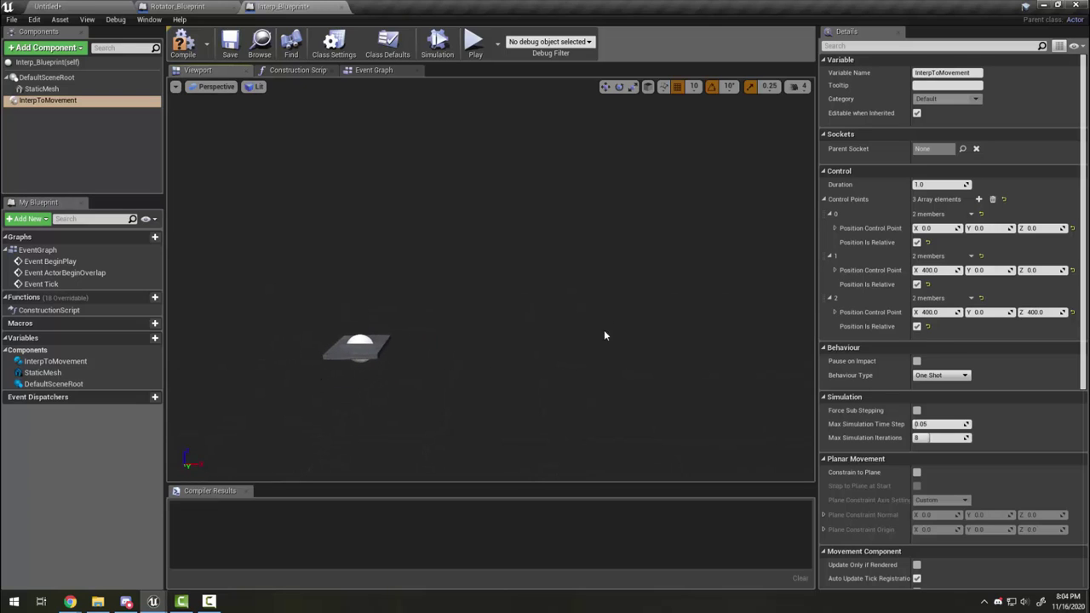
# Step: Preview the movement, then switch Behaviour Type to One Shot Reverse and test it
pyautogui.click(436, 51)
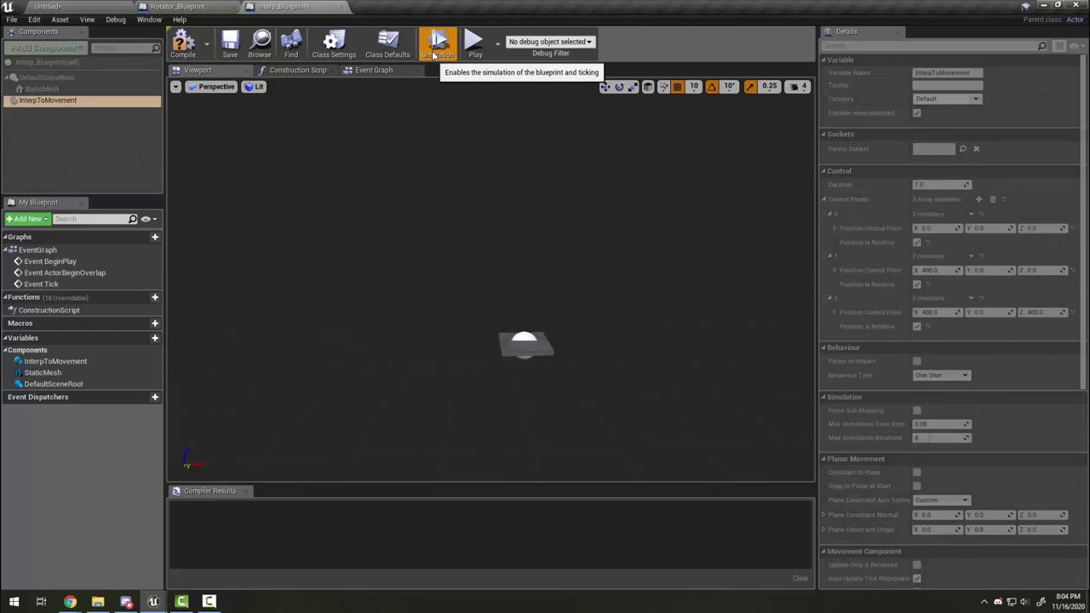
pyautogui.click(435, 53)
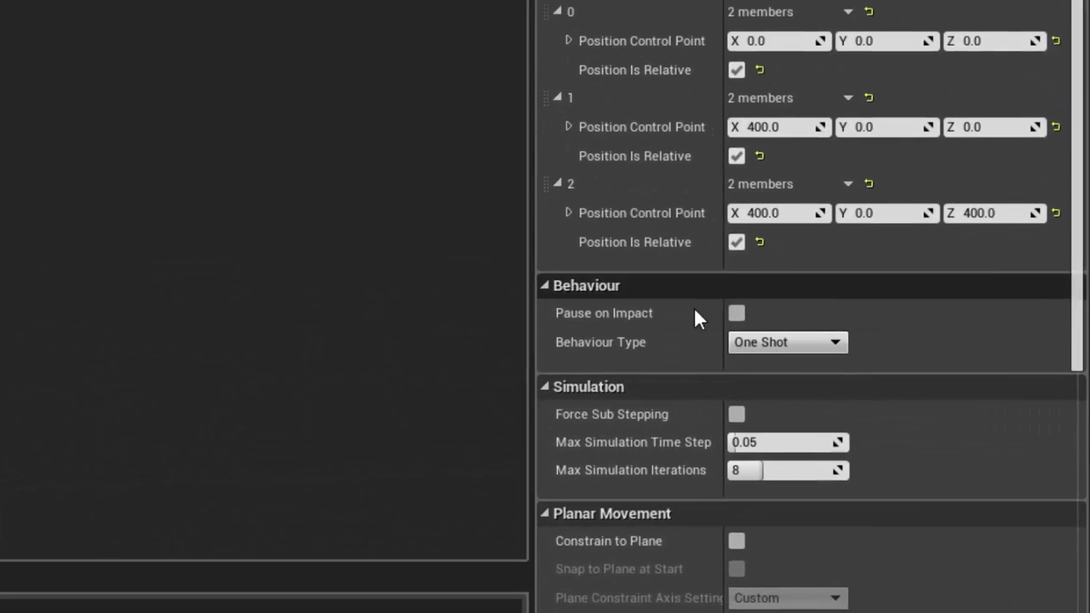
pyautogui.click(945, 376)
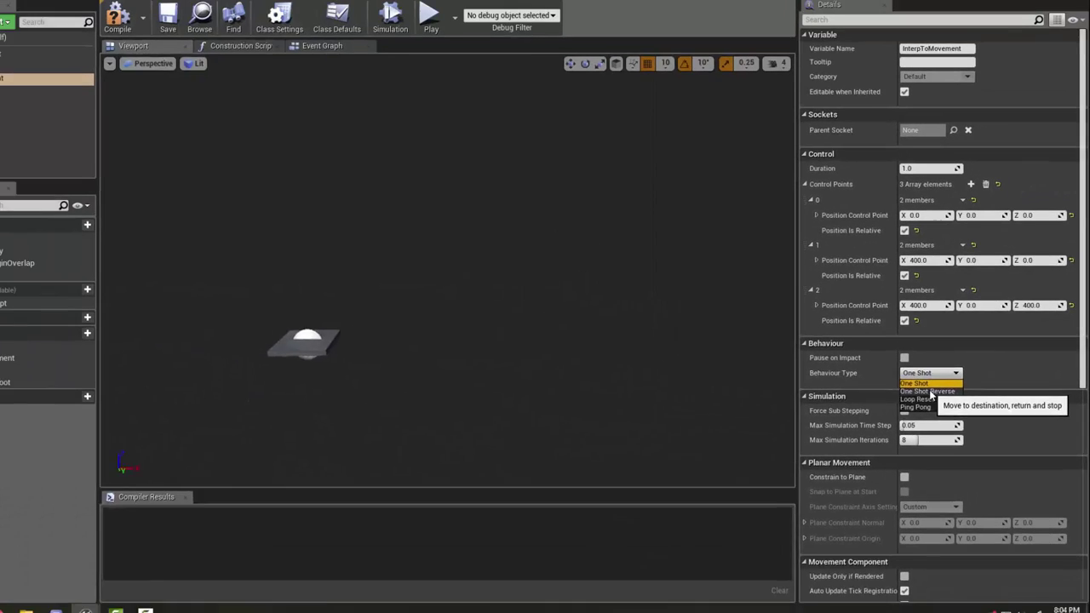
pyautogui.click(775, 376)
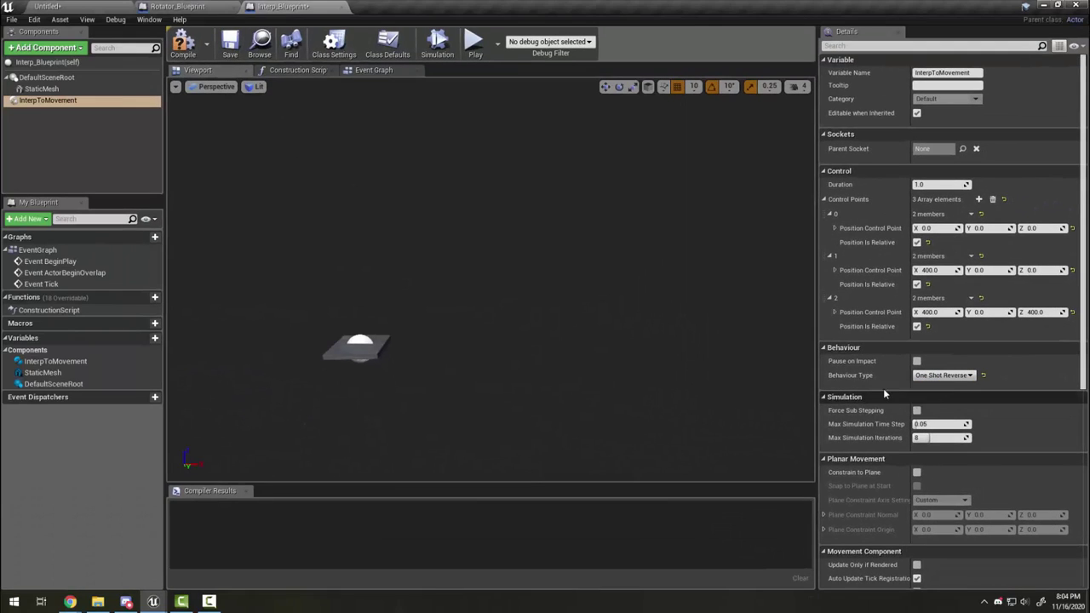
pyautogui.click(429, 48)
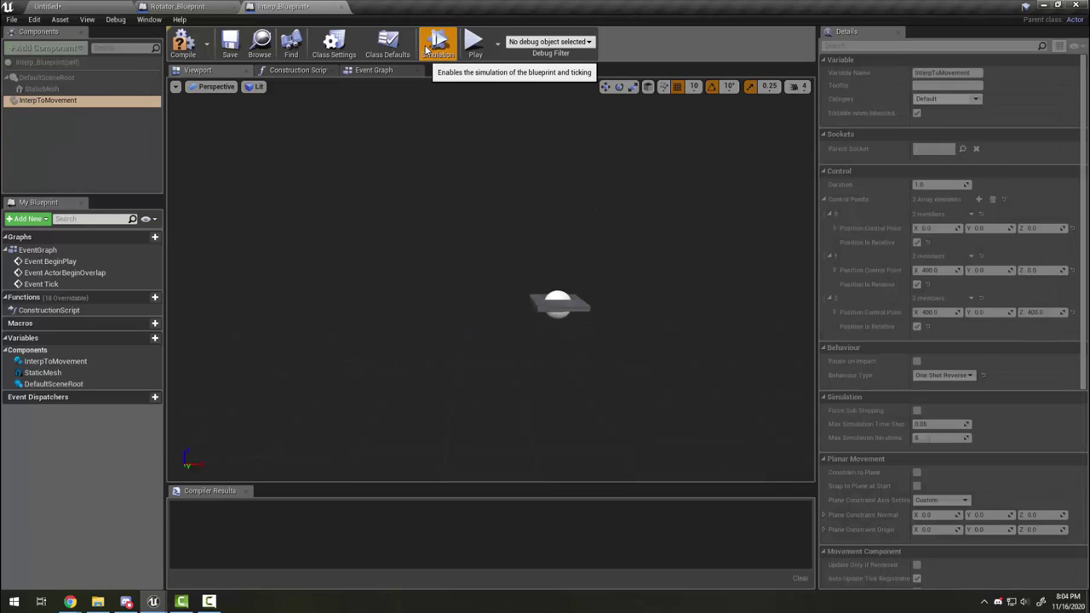
pyautogui.click(425, 49)
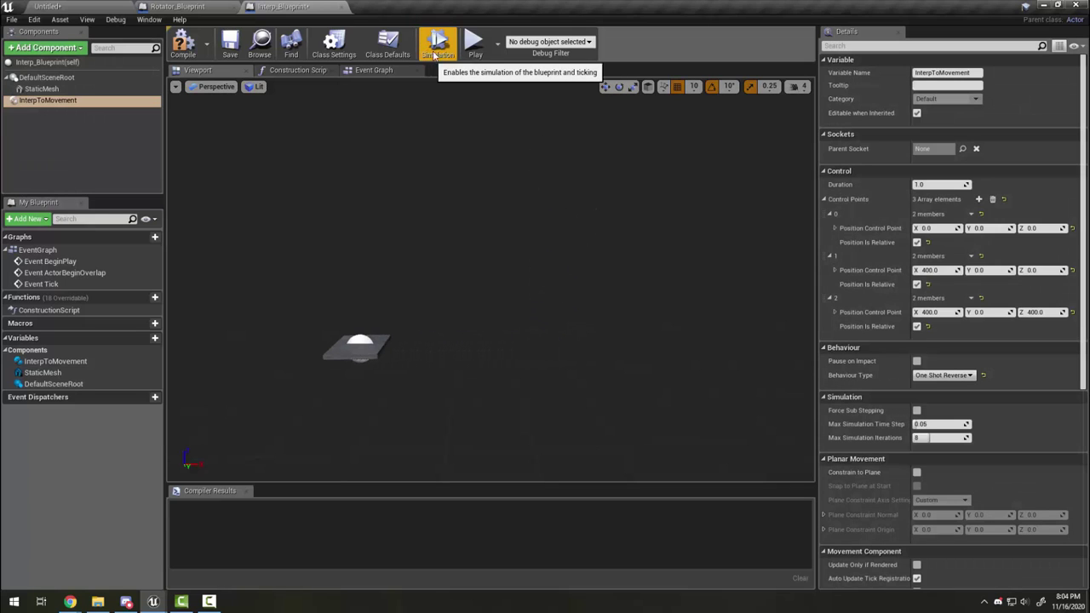
# Step: Try Loop Reset, then settle on Ping Pong behaviour, previewing each
pyautogui.click(939, 375)
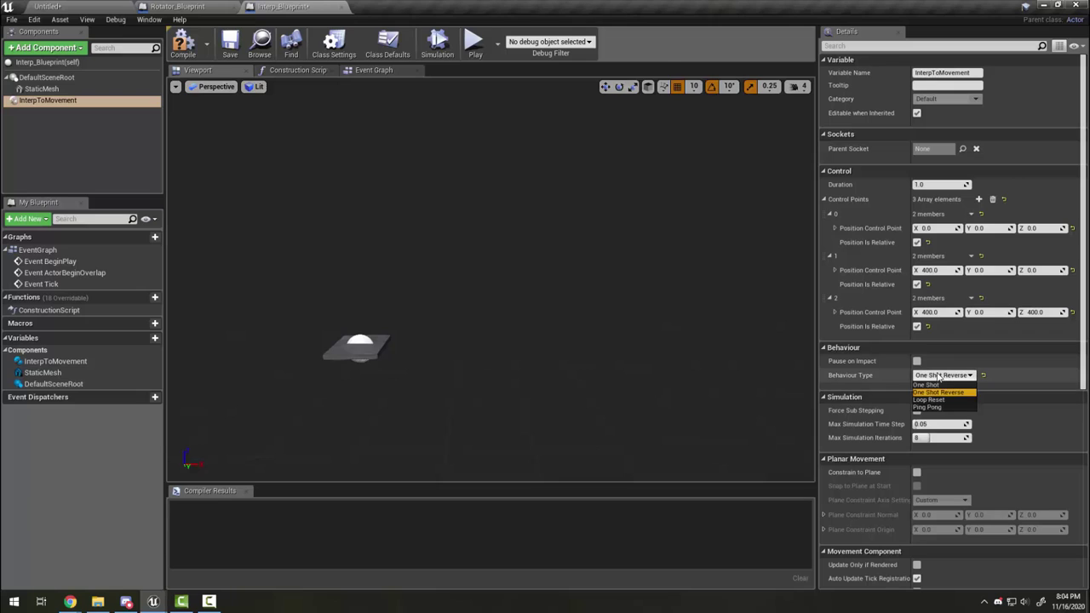
pyautogui.click(929, 399)
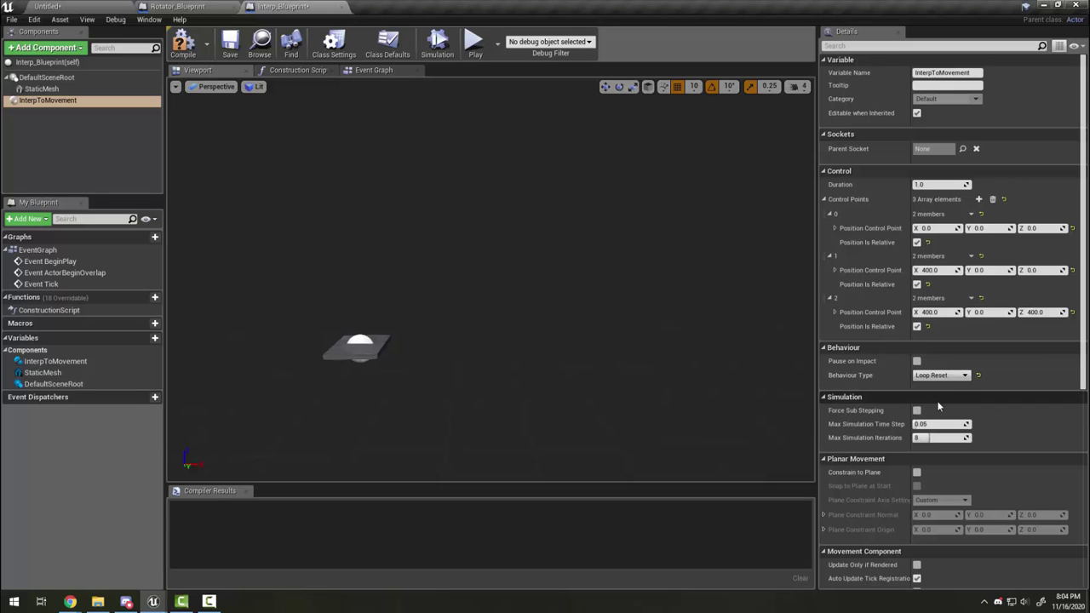
pyautogui.click(425, 46)
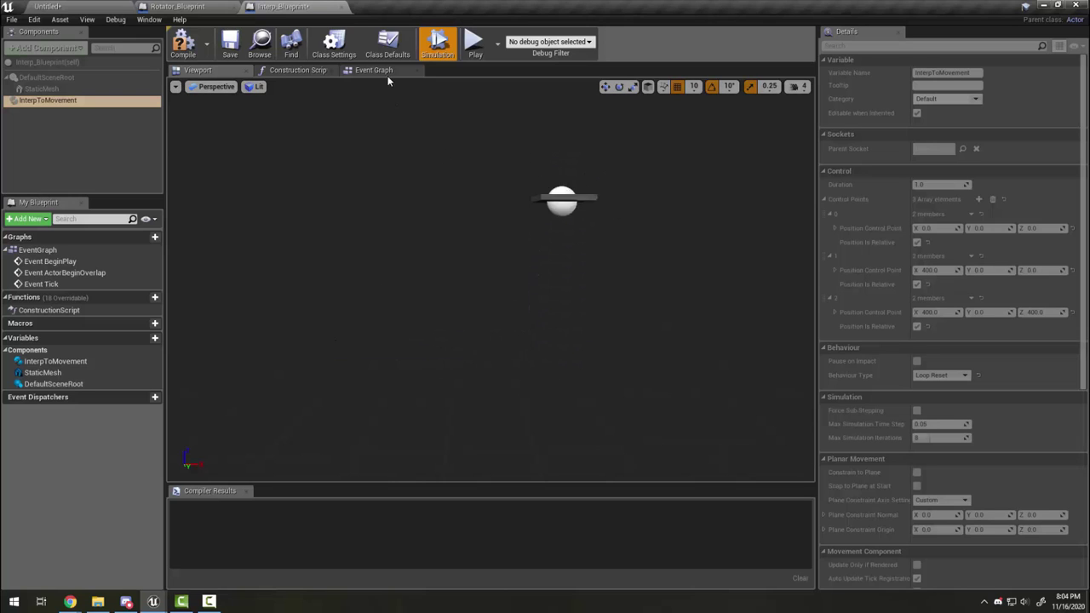
pyautogui.click(434, 43)
pyautogui.click(941, 374)
pyautogui.click(945, 407)
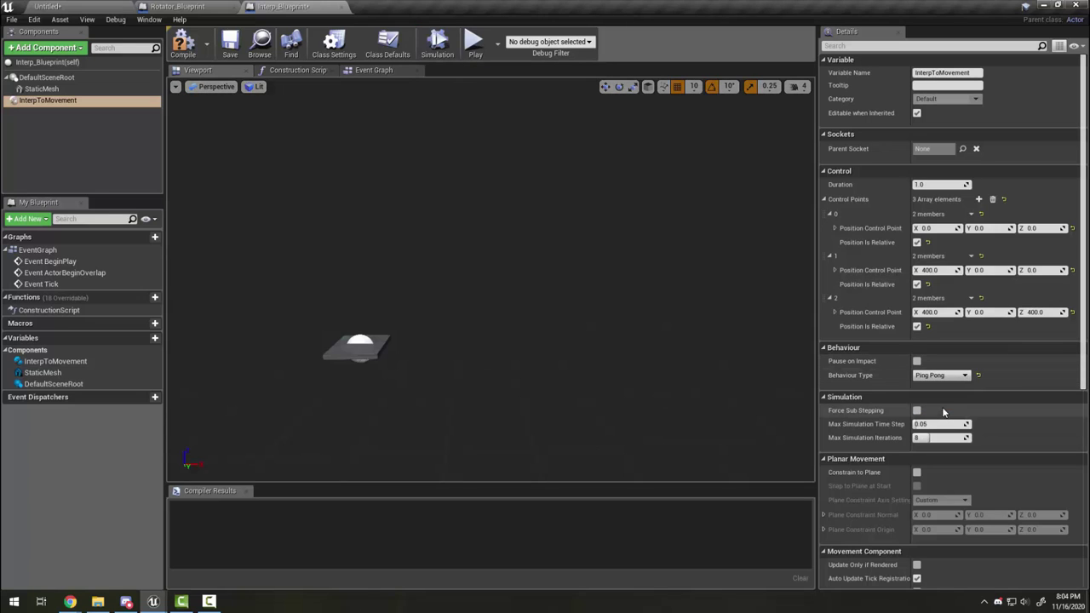
pyautogui.click(437, 42)
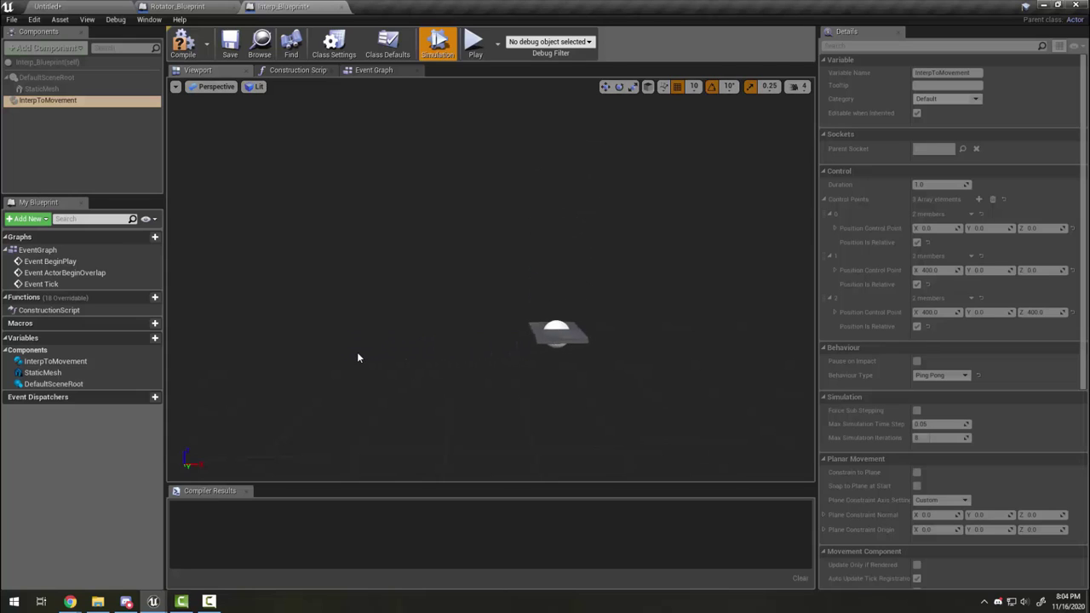
pyautogui.click(433, 45)
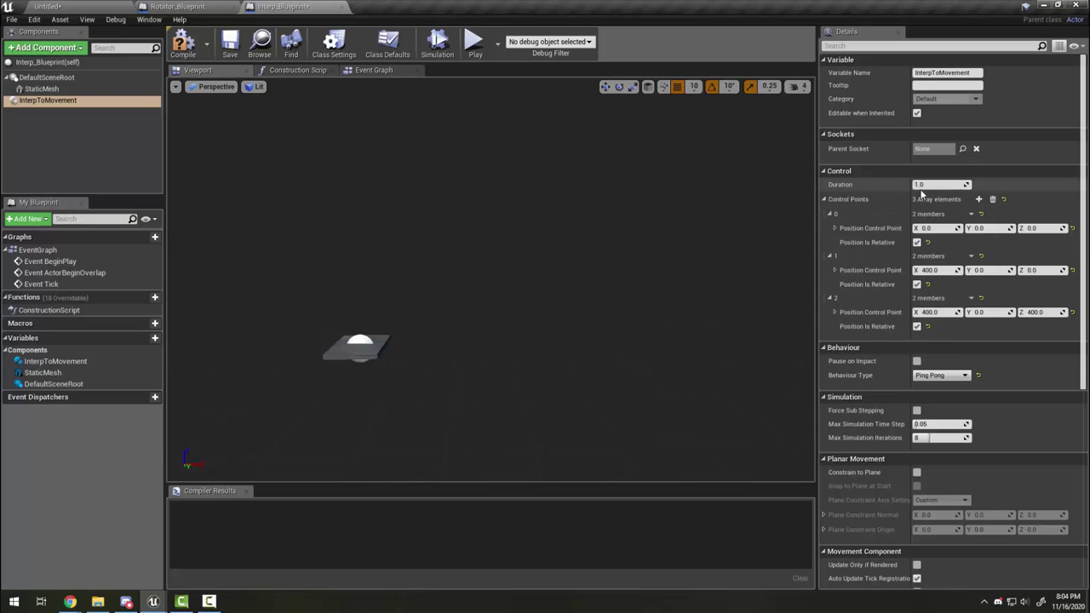
# Step: Set the movement Duration to 4 seconds and preview the slower trip
pyautogui.click(932, 185)
pyautogui.write('4')
pyautogui.press('Return')
pyautogui.click(440, 51)
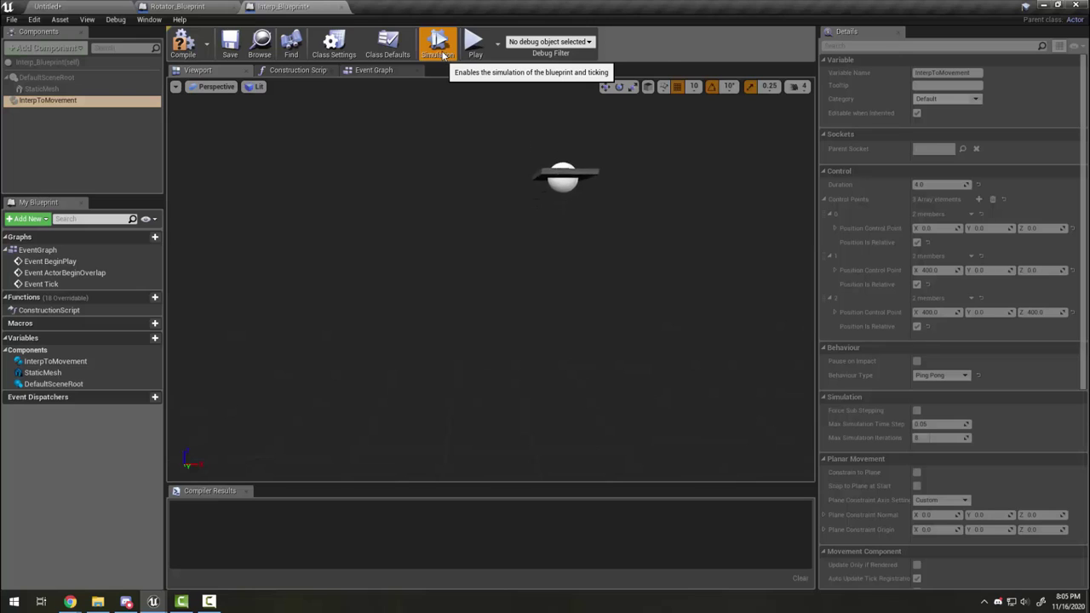
pyautogui.click(443, 53)
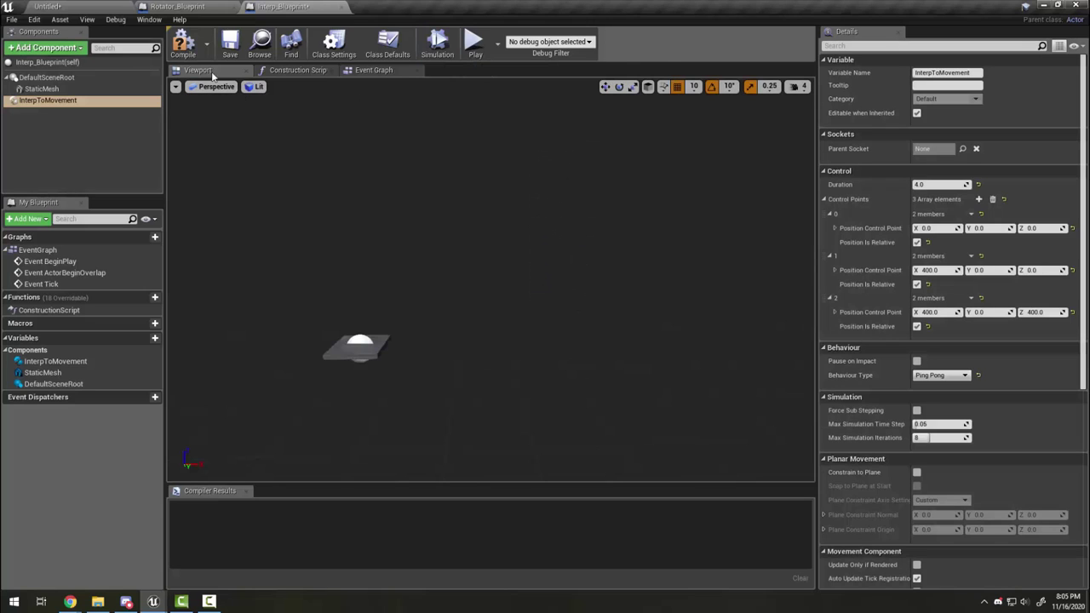
# Step: Compile and save Interp_Blueprint, then return to the level editor
pyautogui.click(184, 47)
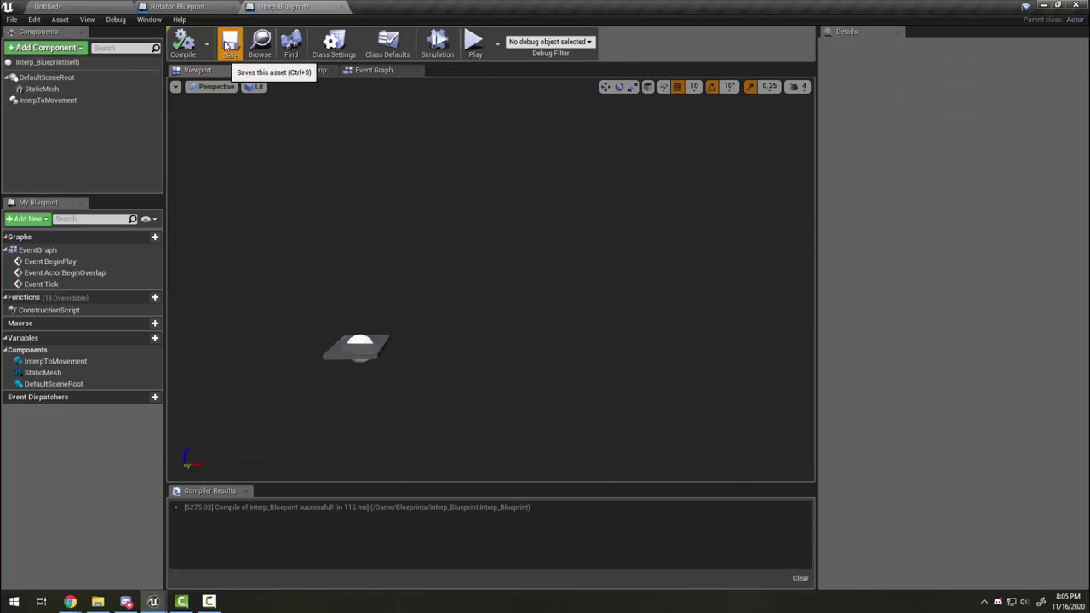
pyautogui.click(227, 44)
pyautogui.click(81, 10)
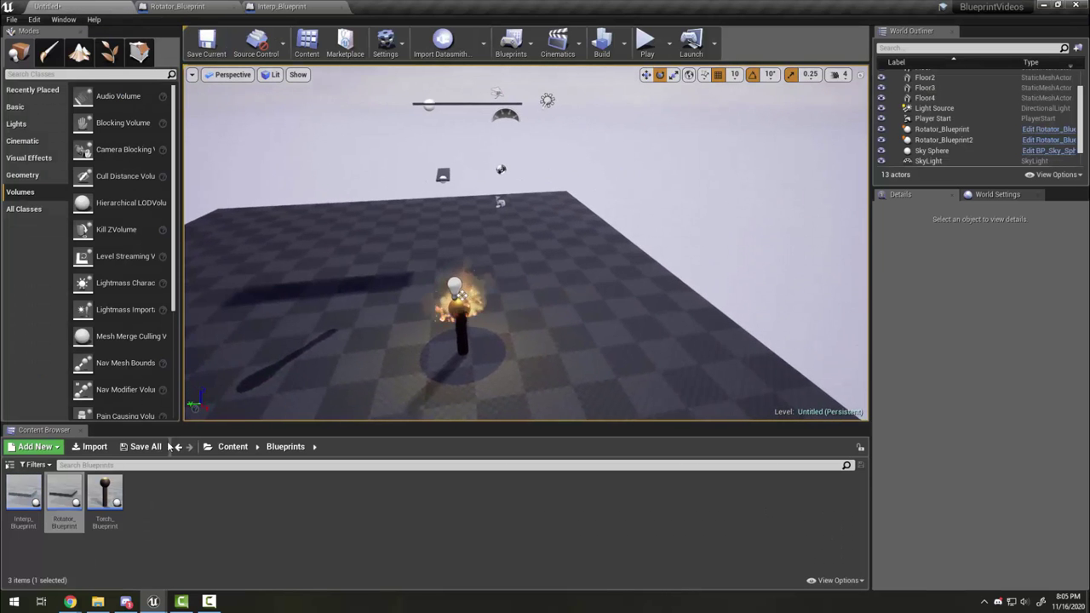
# Step: Place an Interp_Blueprint platform just off the floor's edge and simulate the level
pyautogui.moveTo(23, 494); pyautogui.dragTo(669, 252)
pyautogui.moveTo(670, 252); pyautogui.dragTo(536, 237, button='right')
pyautogui.press('w')
pyautogui.moveTo(518, 191); pyautogui.dragTo(624, 309)
pyautogui.moveTo(624, 310)
pyautogui.mouseDown(button='right')
pyautogui.moveTo(690, 298)
pyautogui.moveTo(640, 326)
pyautogui.mouseUp(button='right')
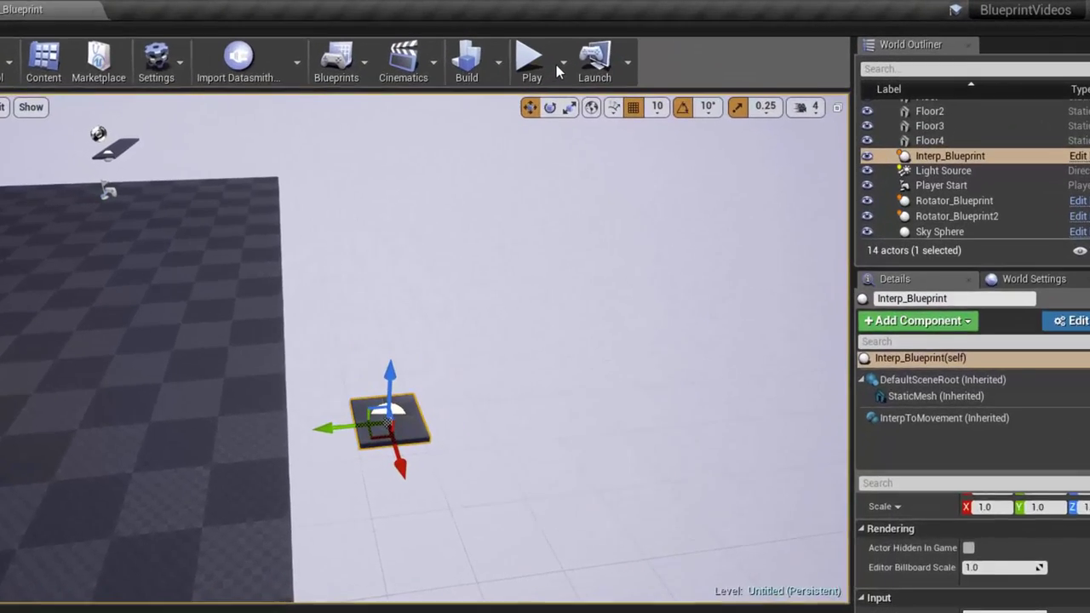
pyautogui.click(669, 42)
pyautogui.click(470, 294)
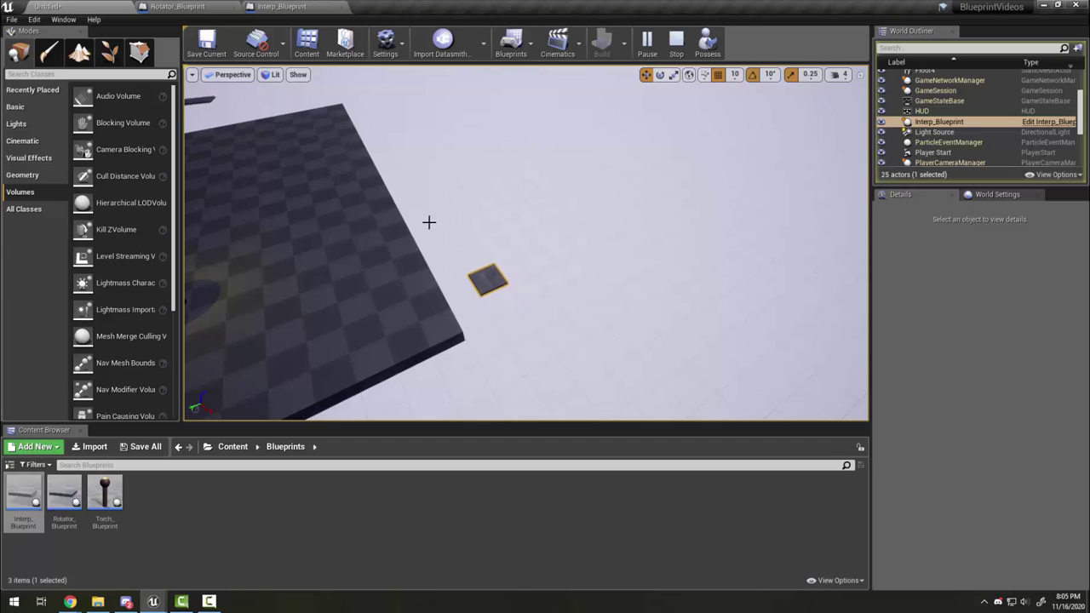
pyautogui.click(677, 40)
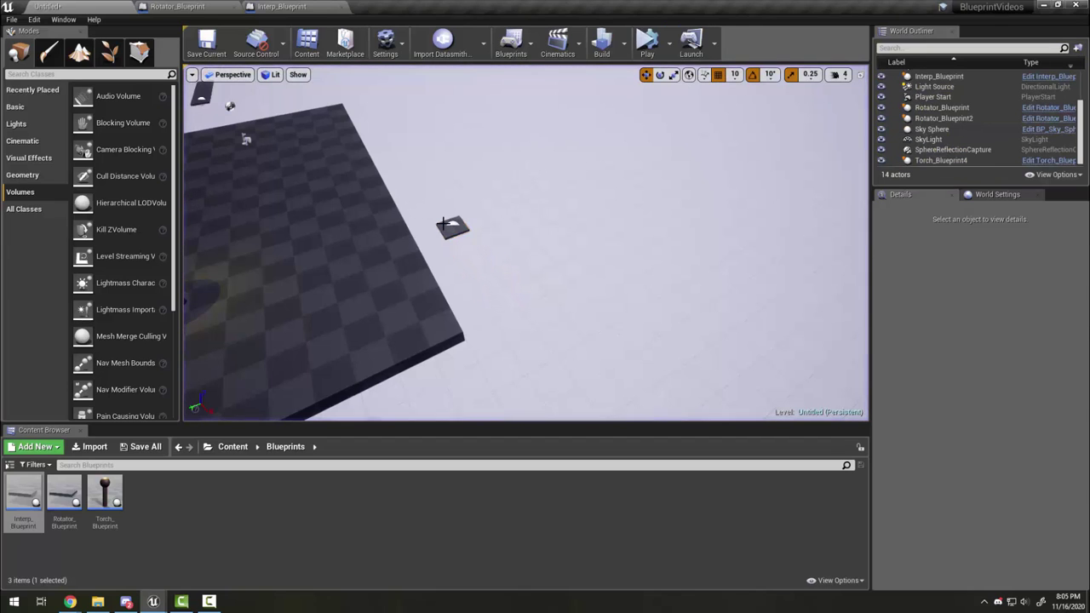
# Step: Rotate the platform by -20 degrees and simulate the level again
pyautogui.click(448, 230)
pyautogui.press('e')
pyautogui.moveTo(404, 243); pyautogui.dragTo(448, 253)
pyautogui.press('w')
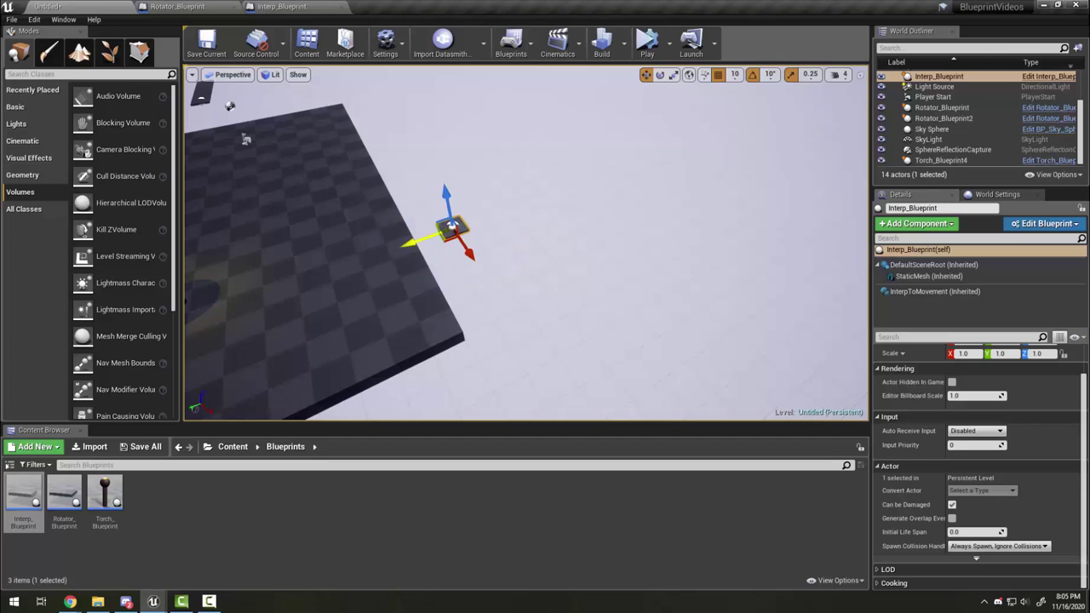
pyautogui.click(648, 40)
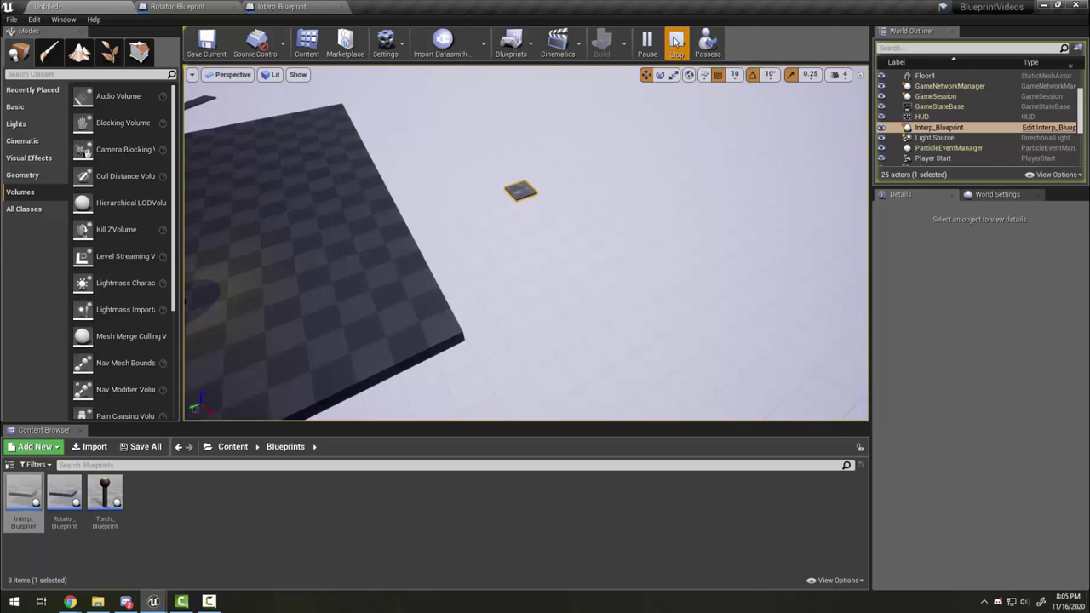
# Step: Playtest the level, walking the character onto the moving platform, then exit the play session
pyautogui.click(675, 42)
pyautogui.click(670, 46)
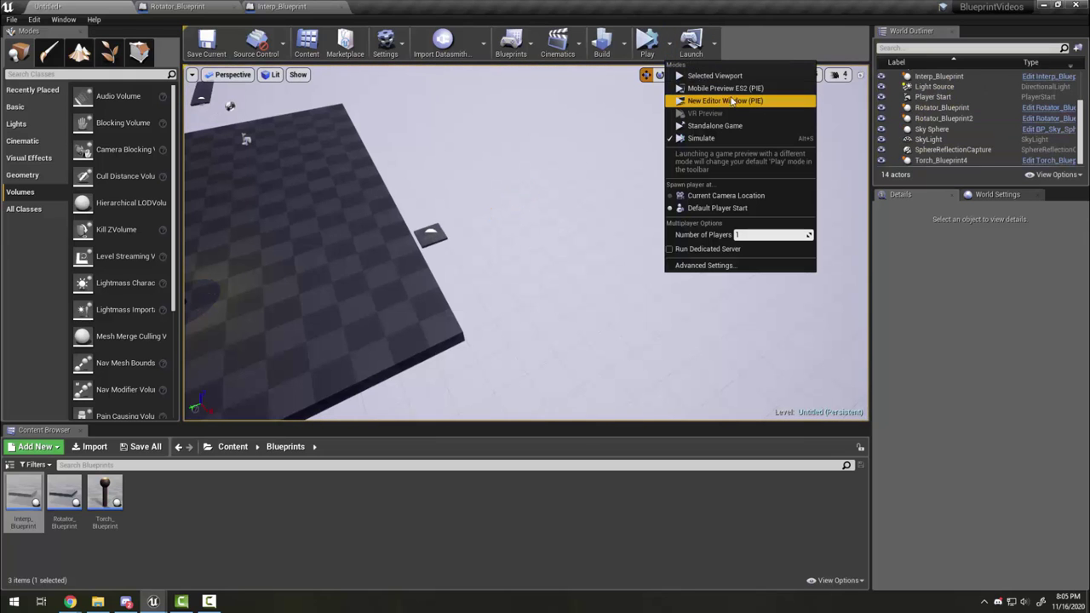
pyautogui.click(698, 83)
pyautogui.click(523, 206)
pyautogui.press('w')
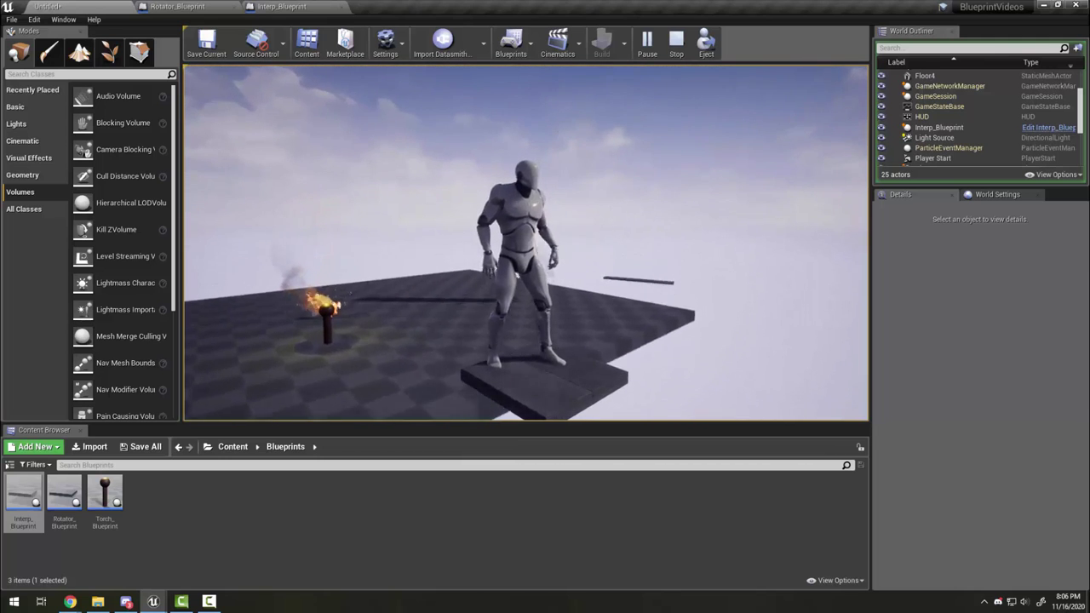
pyautogui.press('Escape')
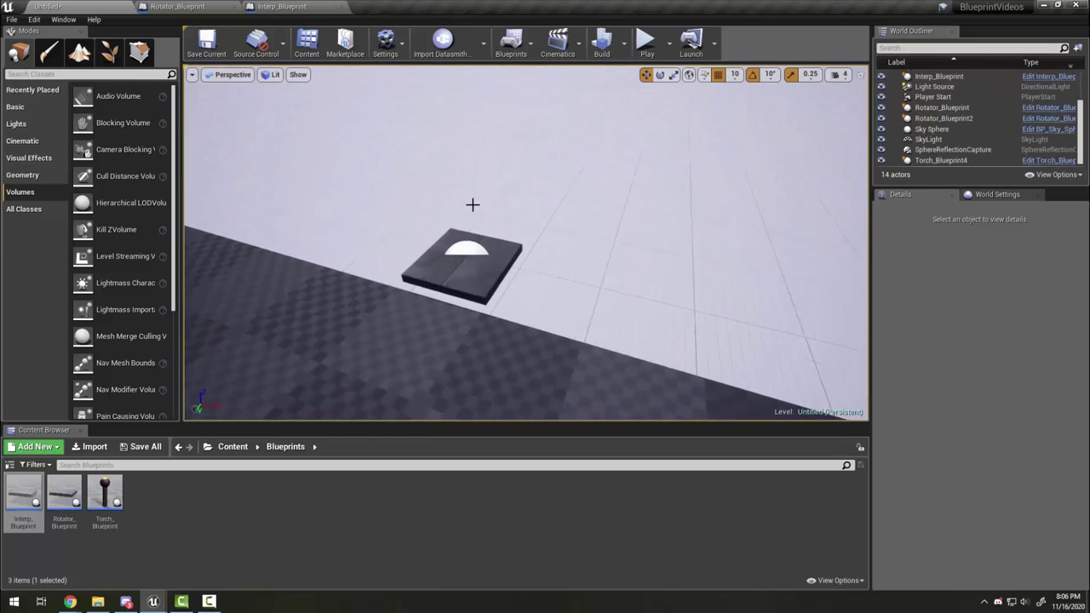
# Step: Alt-drag a duplicate of the Interp_Blueprint platform beside the original
pyautogui.click(494, 278)
pyautogui.keyDown('alt'); pyautogui.moveTo(504, 277); pyautogui.dragTo(472, 316); pyautogui.keyUp('alt')
pyautogui.moveTo(662, 310); pyautogui.dragTo(662, 310, button='right')
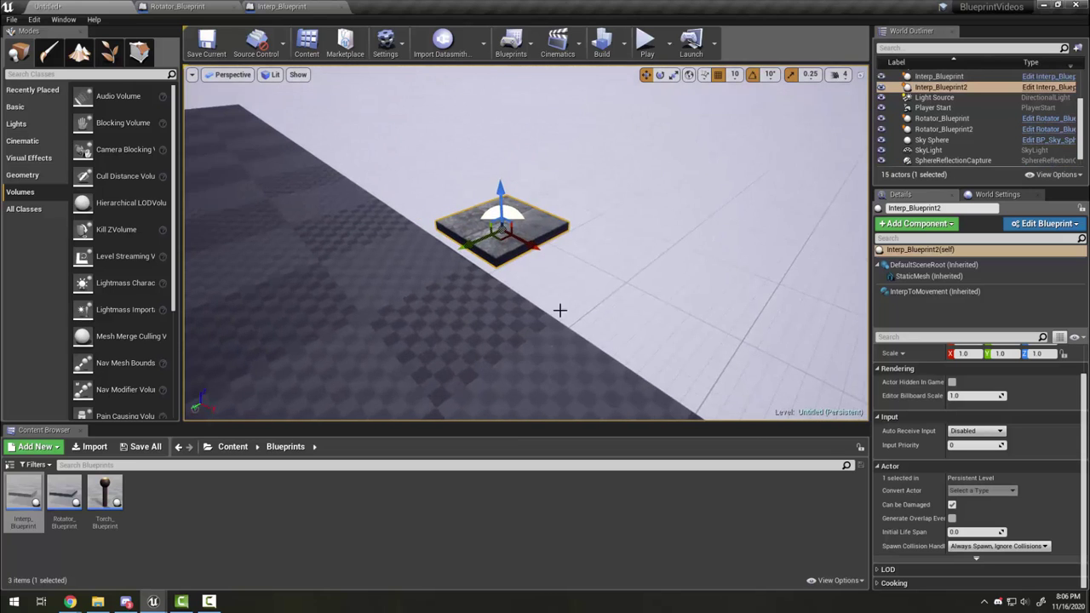
# Step: Give the copy two InterpToMovement control points, point 1 at Z 400, with Duration 2
pyautogui.click(901, 292)
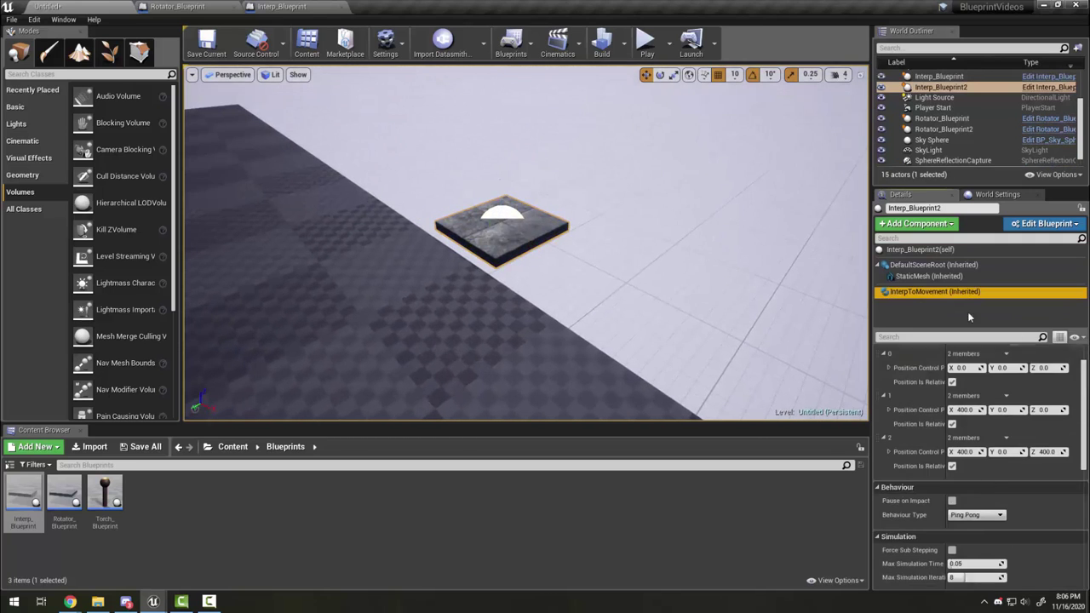
pyautogui.scroll(2, 979, 425)
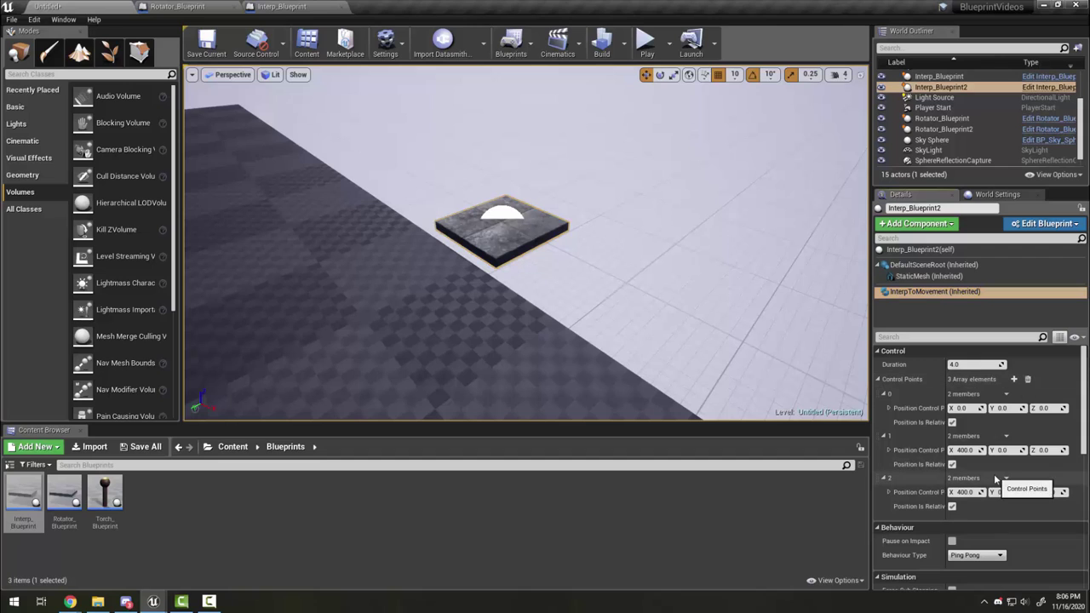
pyautogui.click(1027, 379)
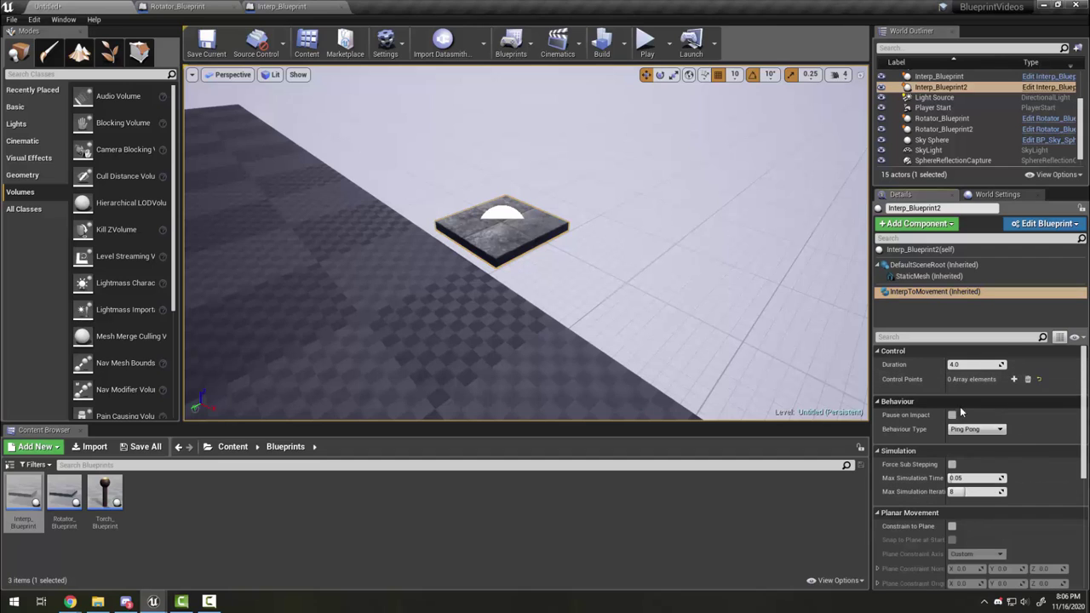
pyautogui.click(1013, 379)
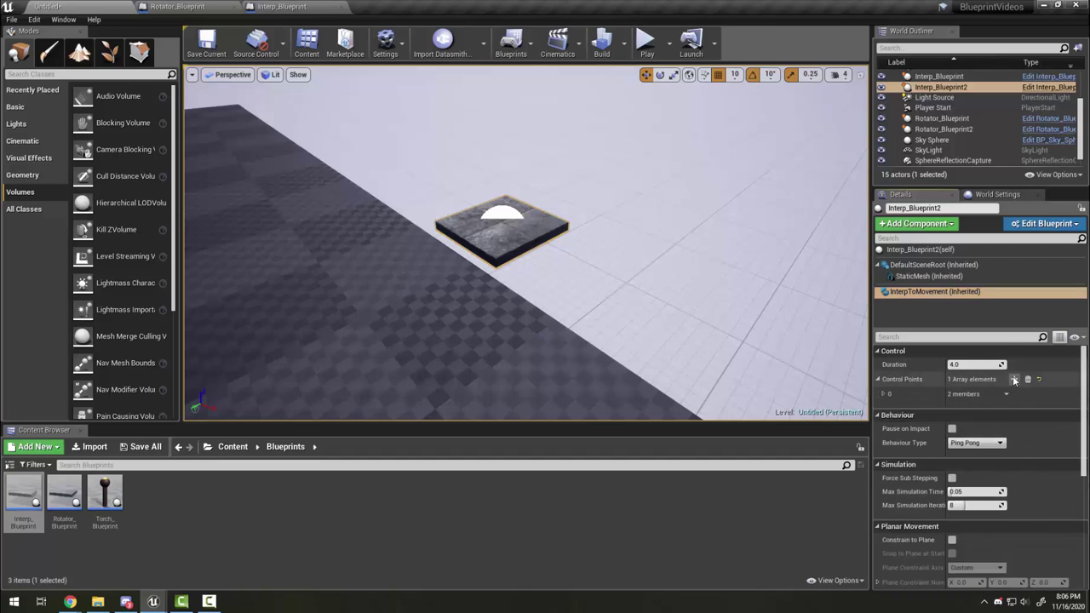
pyautogui.click(1013, 379)
pyautogui.click(884, 408)
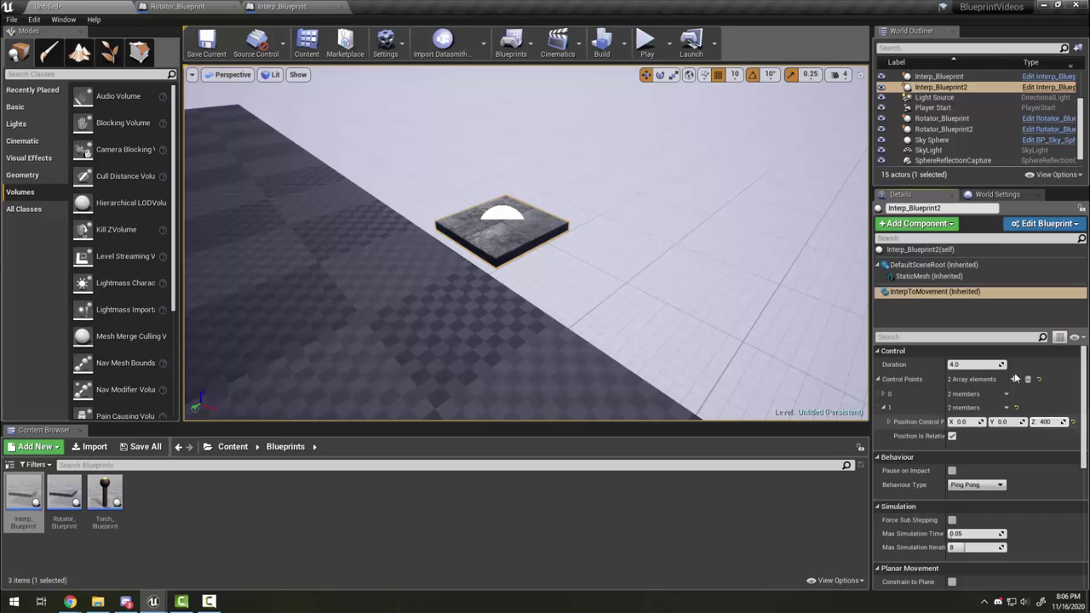
pyautogui.click(957, 363)
pyautogui.write('2')
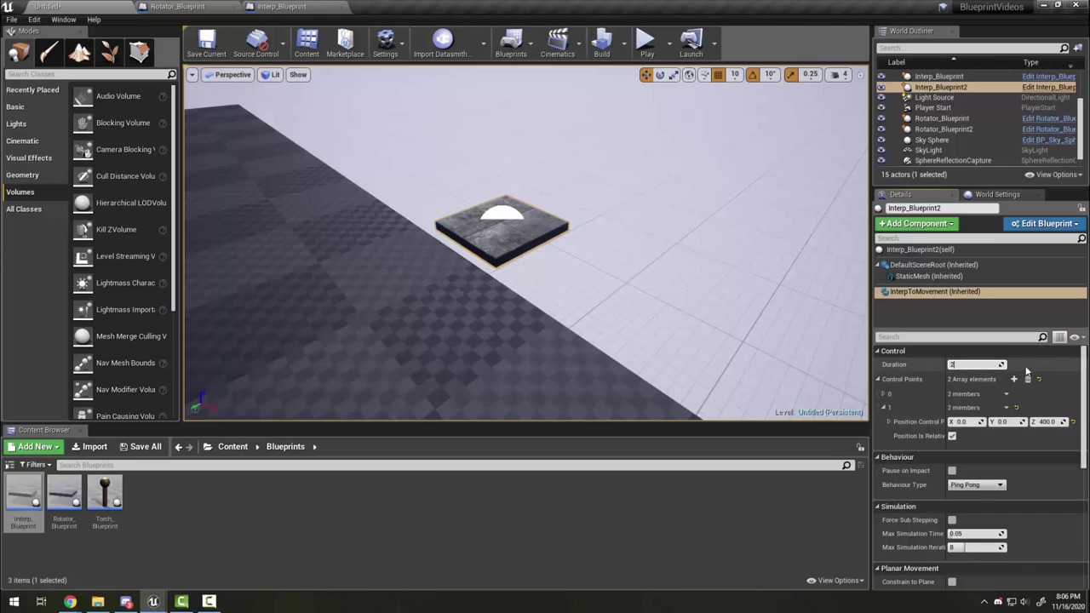
# Step: Simulate the level to watch both platforms move, then stop the simulation
pyautogui.moveTo(758, 335)
pyautogui.mouseDown(button='right')
pyautogui.moveTo(750, 357)
pyautogui.moveTo(758, 341)
pyautogui.mouseUp(button='right')
pyautogui.click(669, 42)
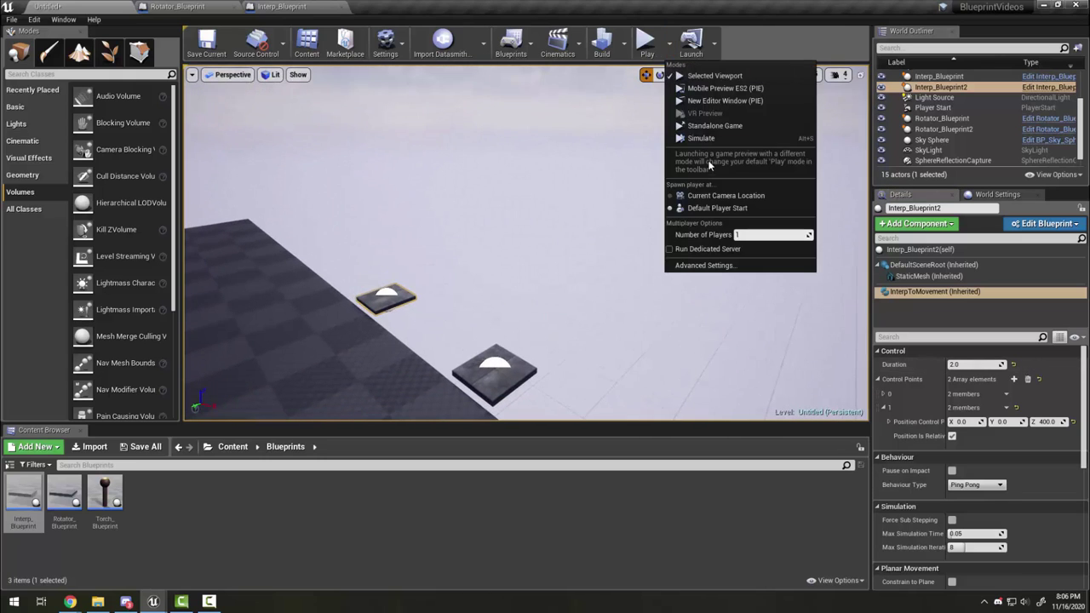
pyautogui.click(701, 138)
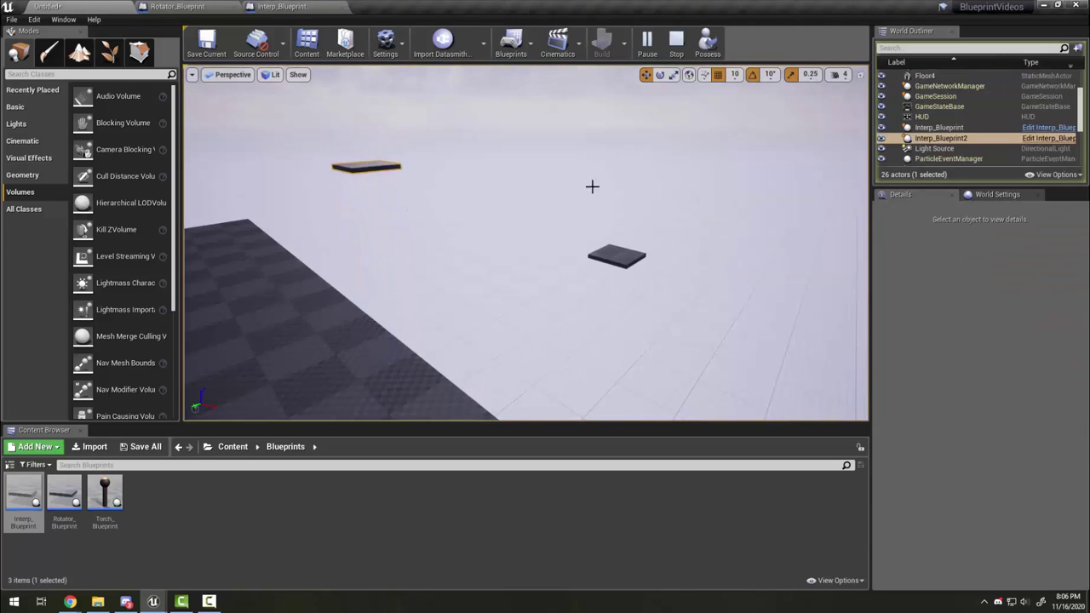
pyautogui.click(676, 42)
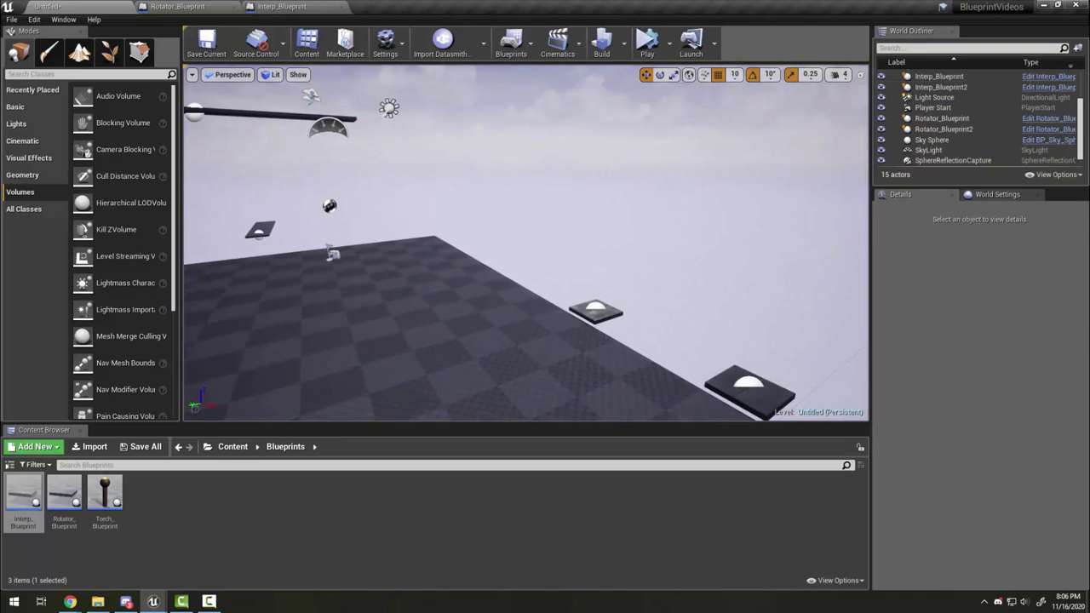
# Step: Alt-drag a third platform copy along the floor and reposition it
pyautogui.keyDown('alt'); pyautogui.moveTo(566, 321); pyautogui.dragTo(395, 387); pyautogui.keyUp('alt')
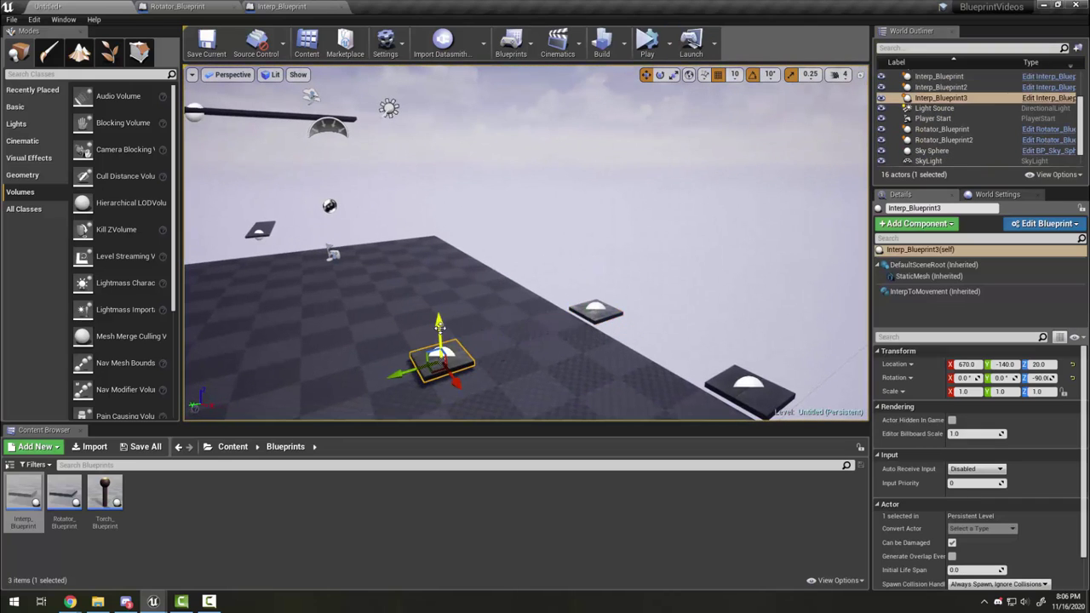
pyautogui.moveTo(440, 326); pyautogui.dragTo(430, 243)
pyautogui.moveTo(430, 242); pyautogui.dragTo(430, 298, button='middle')
pyautogui.moveTo(430, 298); pyautogui.dragTo(430, 323)
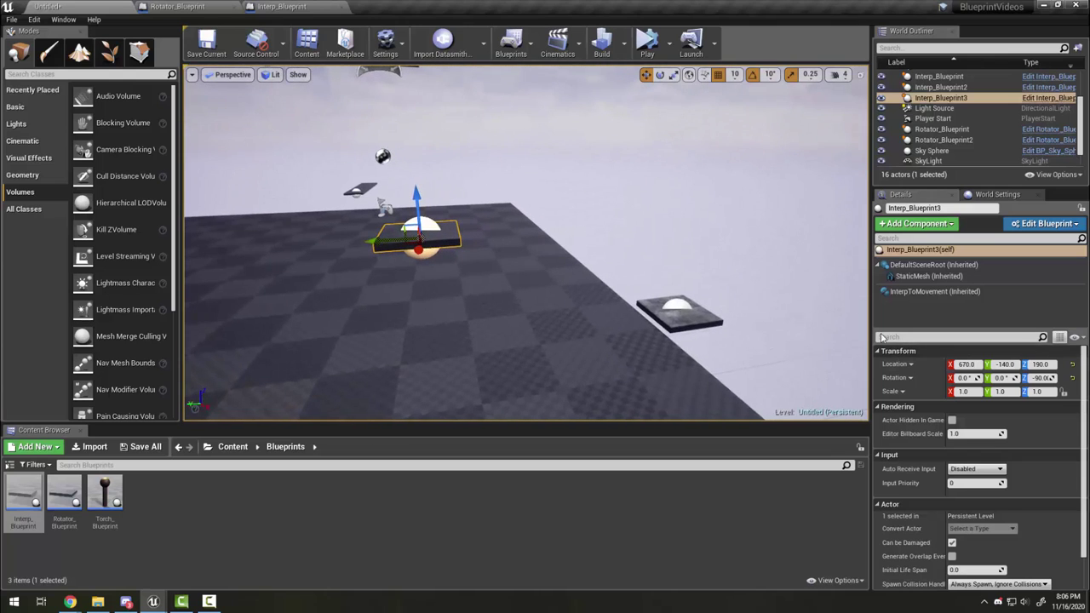
# Step: Set the copy's StaticMesh Scale Z to 2 and lower the tall block onto the floor
pyautogui.click(928, 276)
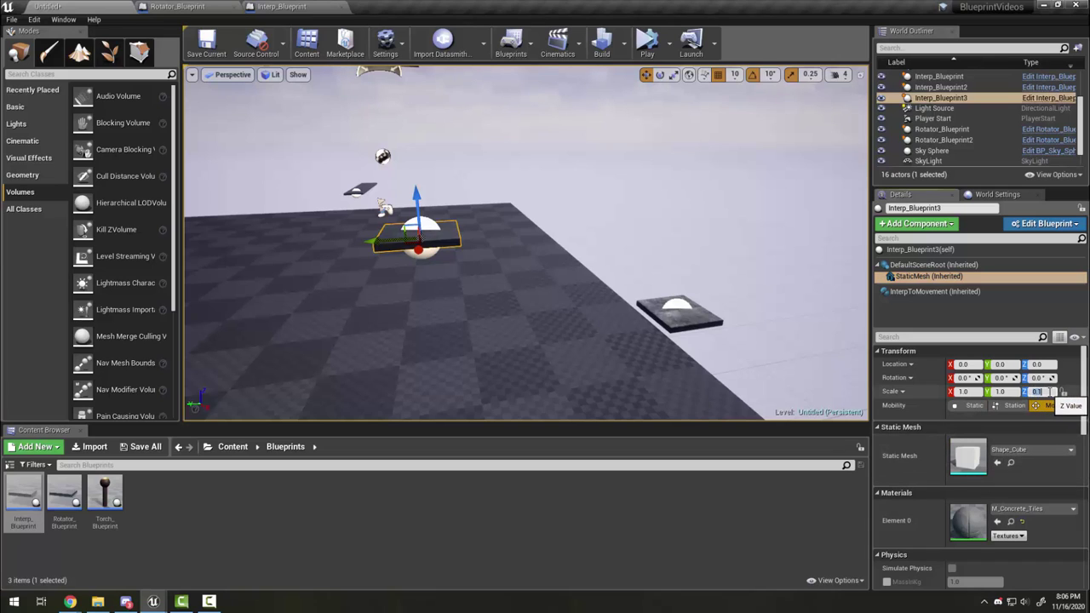
pyautogui.write('2')
pyautogui.press('Return')
pyautogui.scroll(-3, 579, 315)
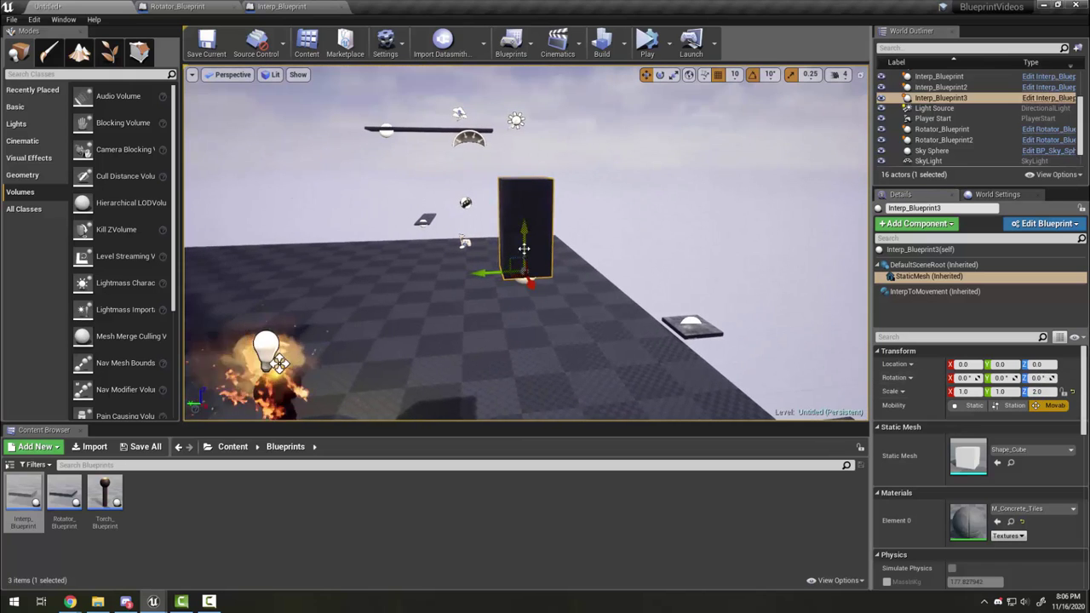
pyautogui.moveTo(518, 249); pyautogui.dragTo(525, 317)
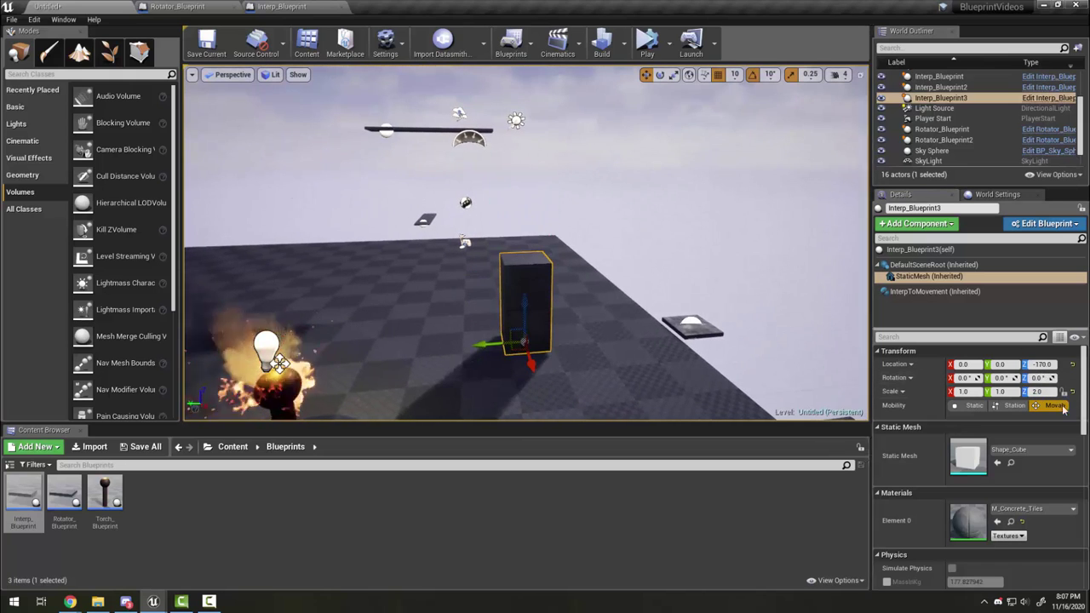
# Step: Set control point 1 X to 400 so the block slides, then simulate the level
pyautogui.click(935, 292)
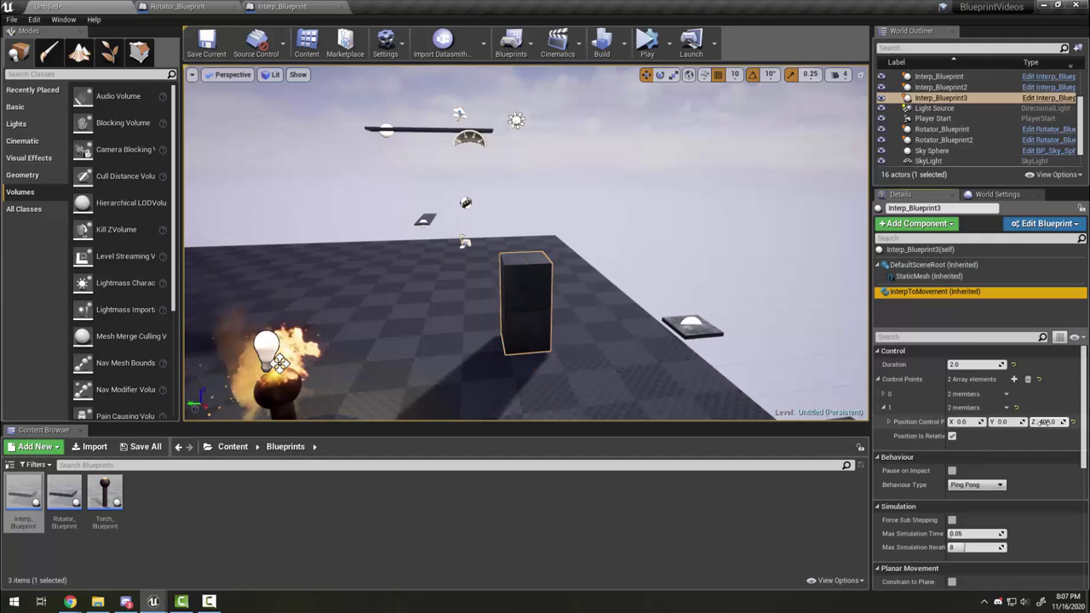
pyautogui.click(956, 421)
pyautogui.write('400')
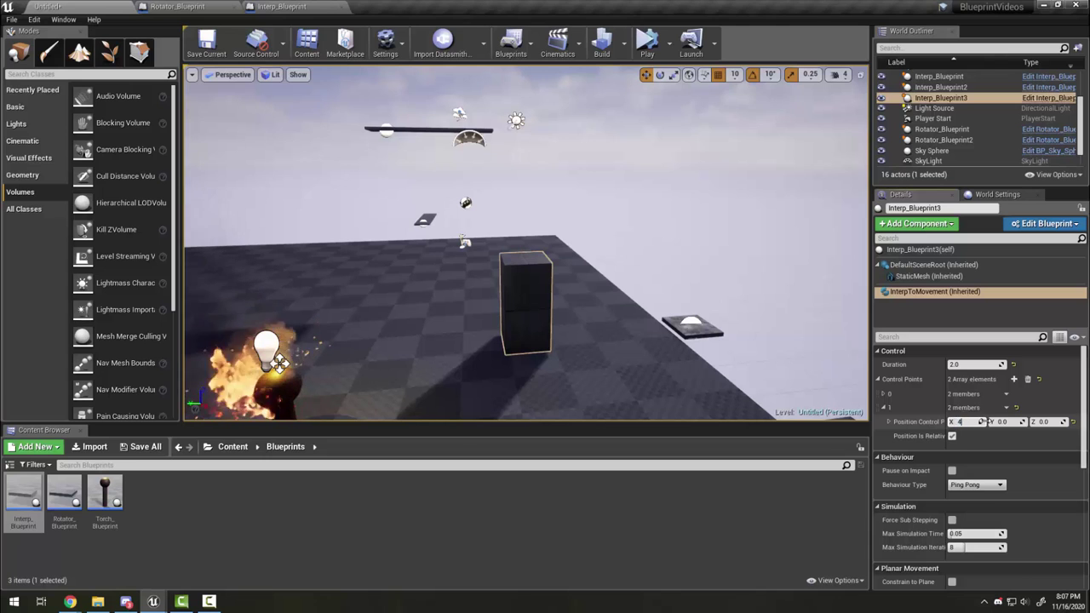
pyautogui.press('Return')
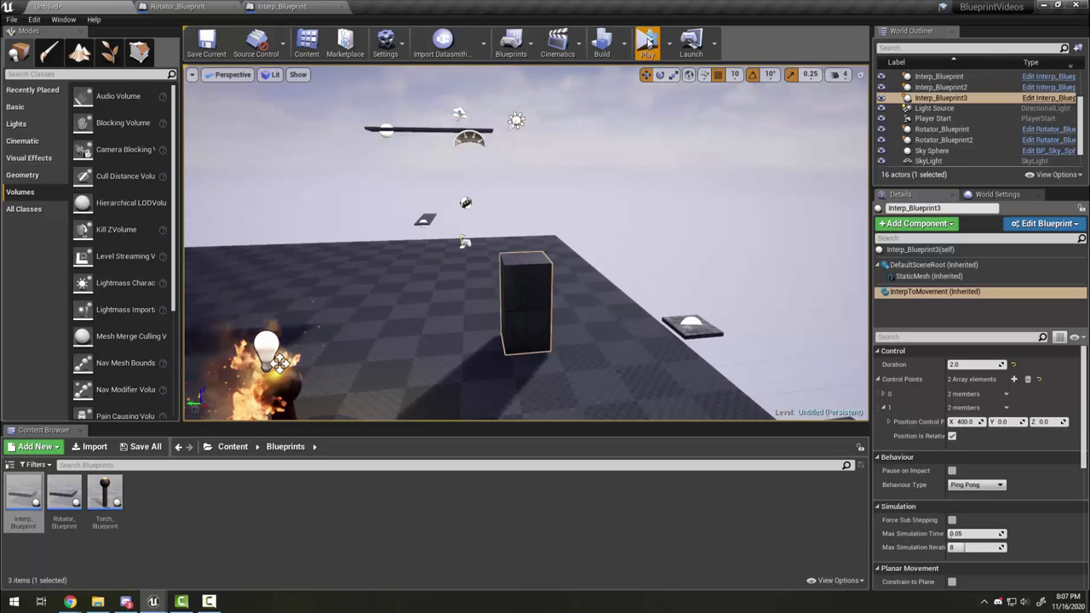
pyautogui.click(647, 43)
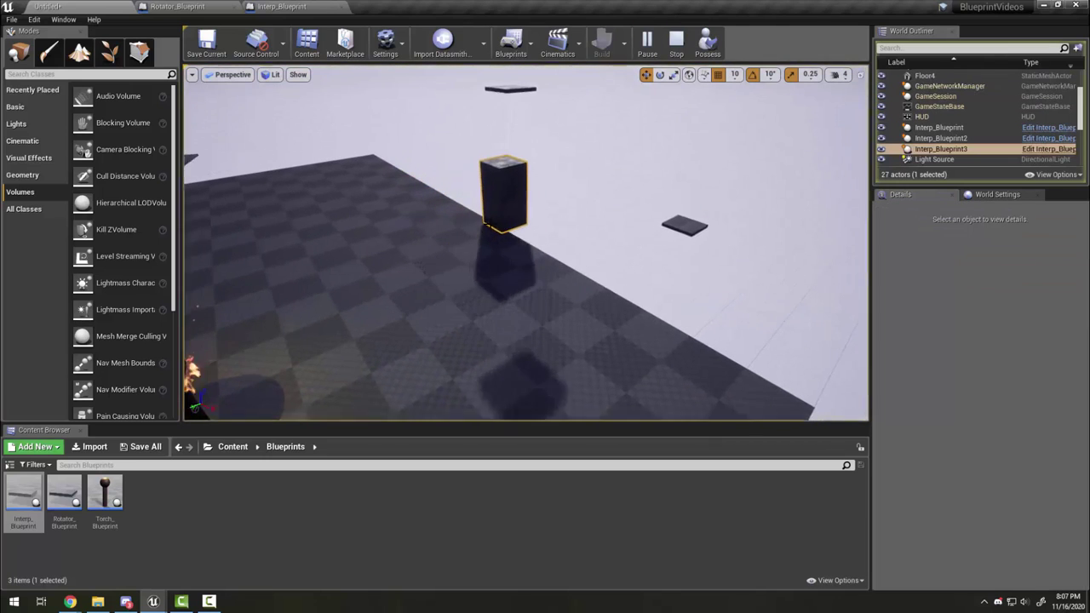
# Step: Stop simulating and orbit the viewport to inspect the tall block and moving platforms
pyautogui.click(675, 42)
pyautogui.moveTo(603, 244); pyautogui.dragTo(603, 241, button='right')
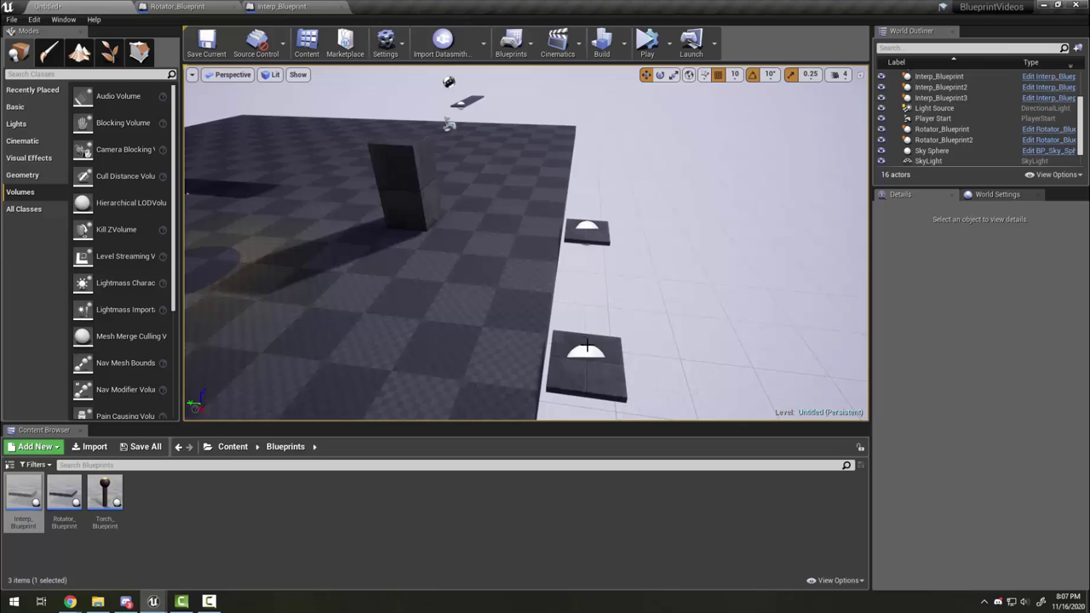
pyautogui.moveTo(585, 347); pyautogui.dragTo(588, 360, button='right')
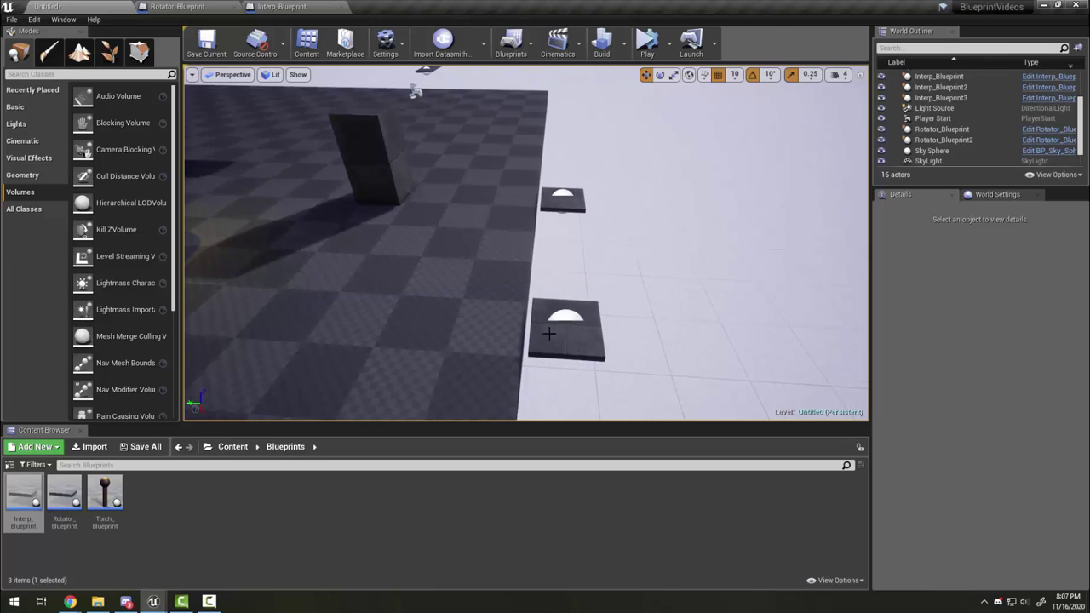
pyautogui.scroll(-5, 549, 333)
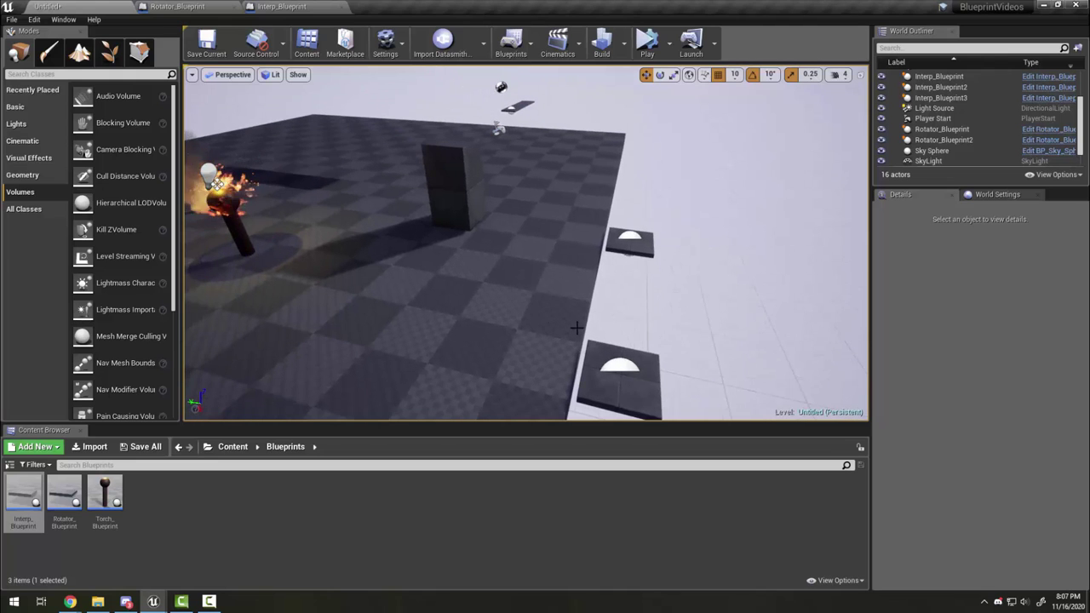
pyautogui.moveTo(576, 320); pyautogui.dragTo(633, 245, button='right')
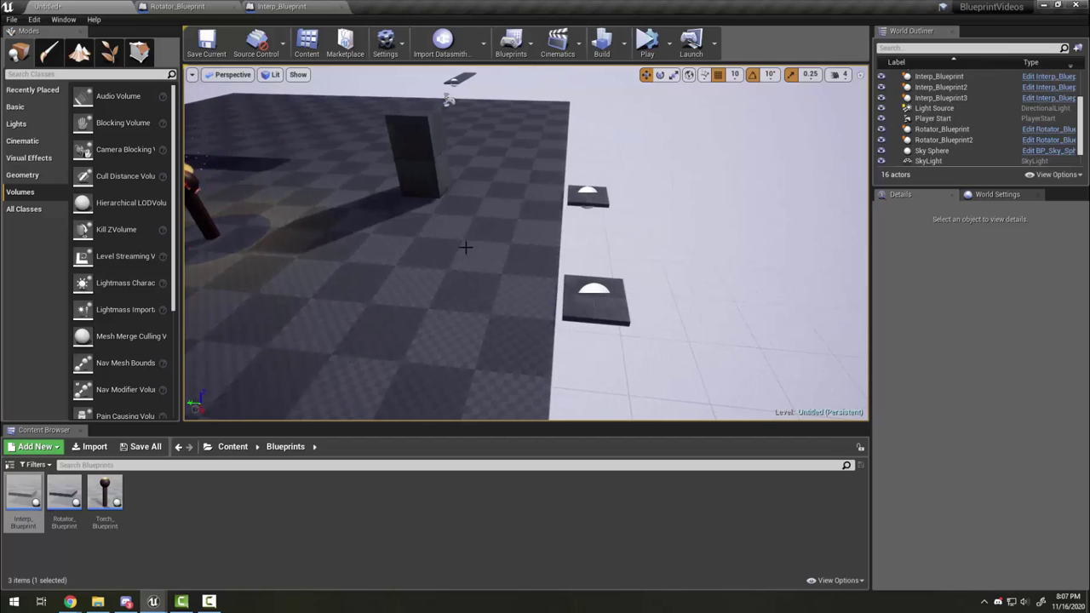